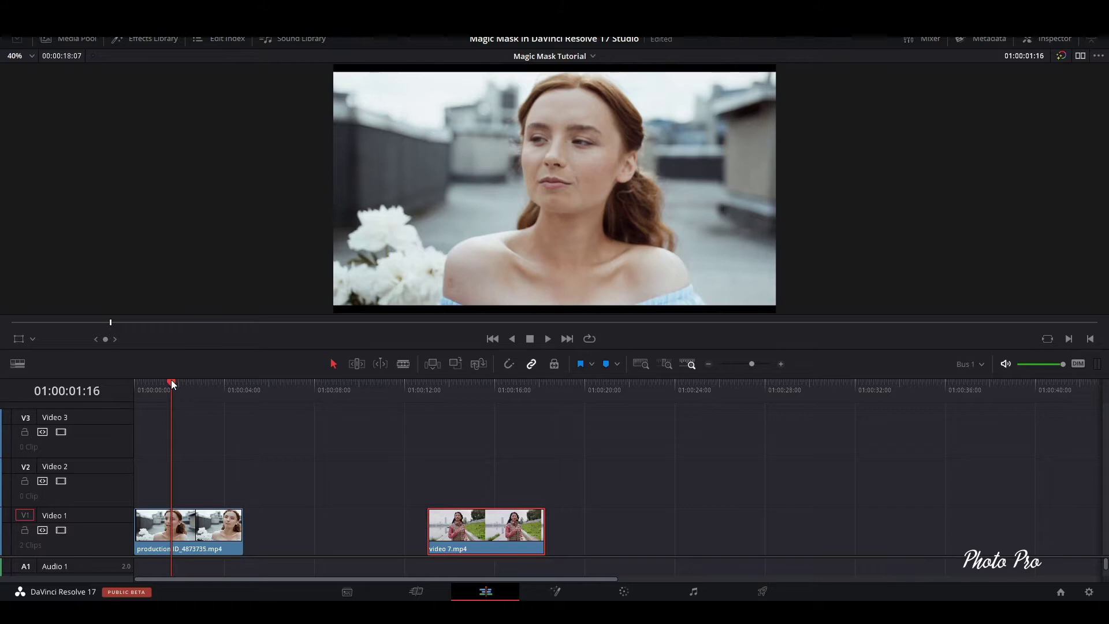
# Step: Duplicate the production_ID_4873735.mp4 clip onto Video 3 and switch to the Color page
pyautogui.click(215, 547)
pyautogui.click(215, 547)
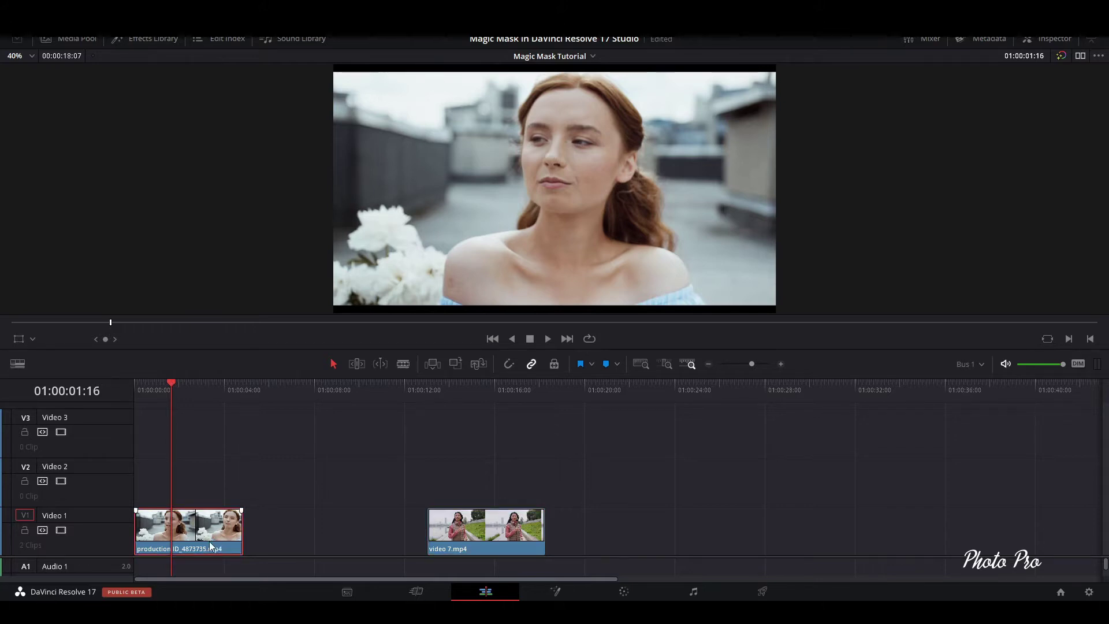
pyautogui.moveTo(216, 534); pyautogui.dragTo(206, 452)
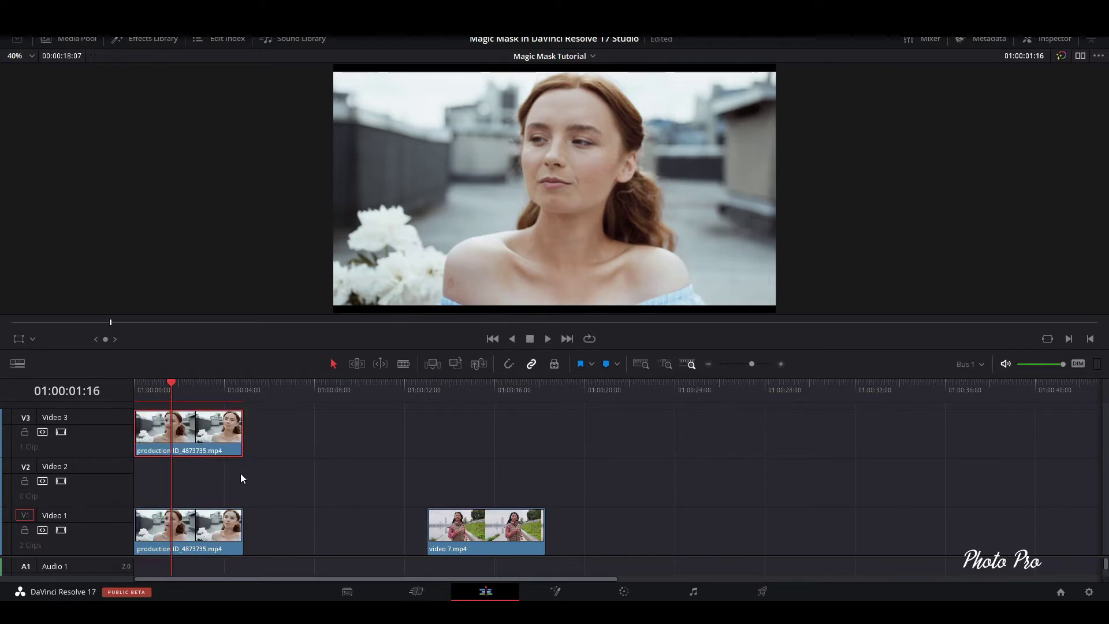
pyautogui.click(646, 590)
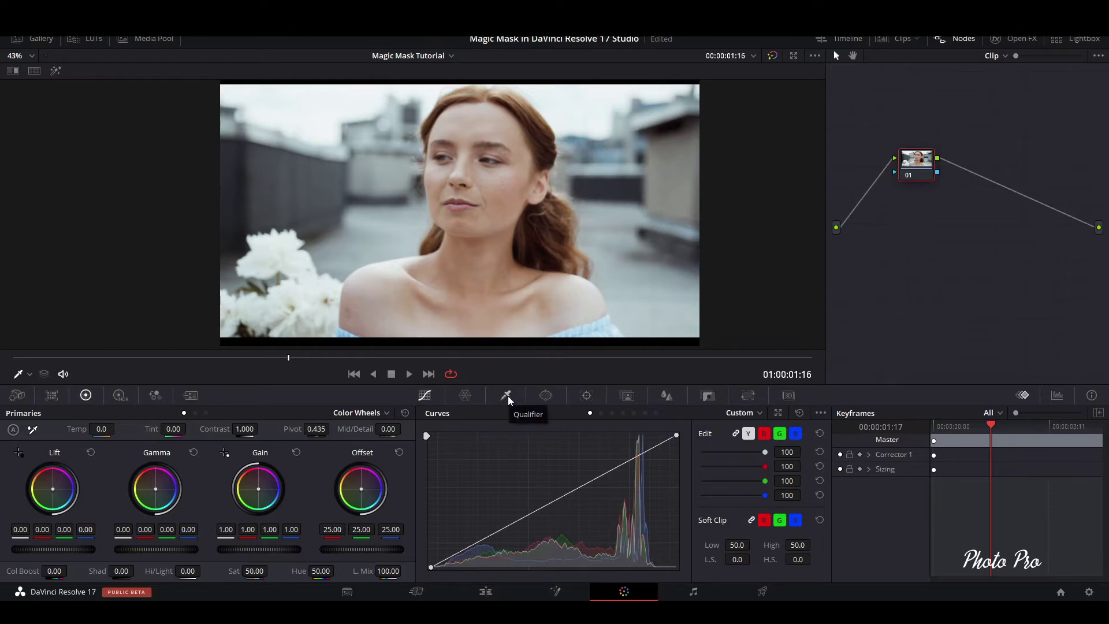
# Step: Open Magic Mask and return its playhead to the first frame, 00:00:00:00
pyautogui.click(629, 397)
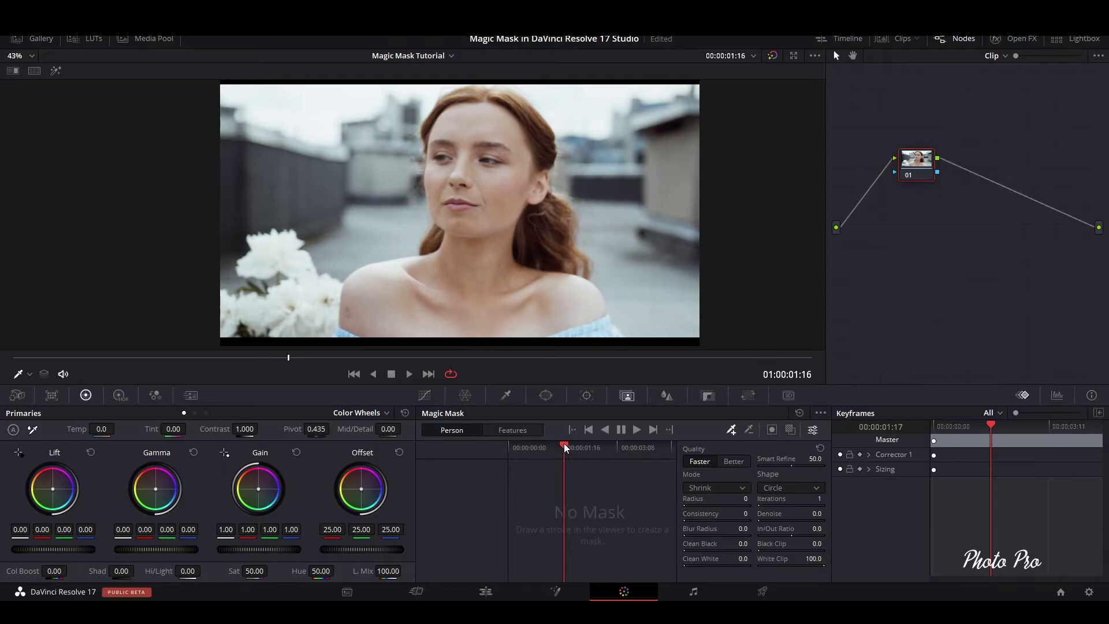
pyautogui.moveTo(565, 447); pyautogui.dragTo(509, 450)
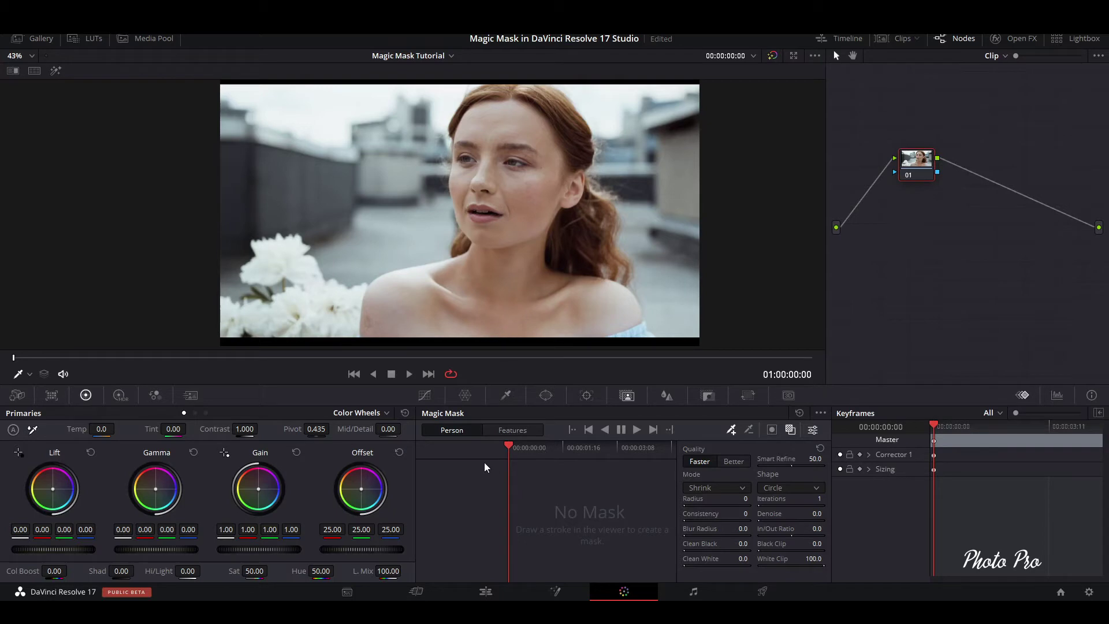
# Step: Look over the maskable Features list, then return Magic Mask to whole-Person masking
pyautogui.click(514, 431)
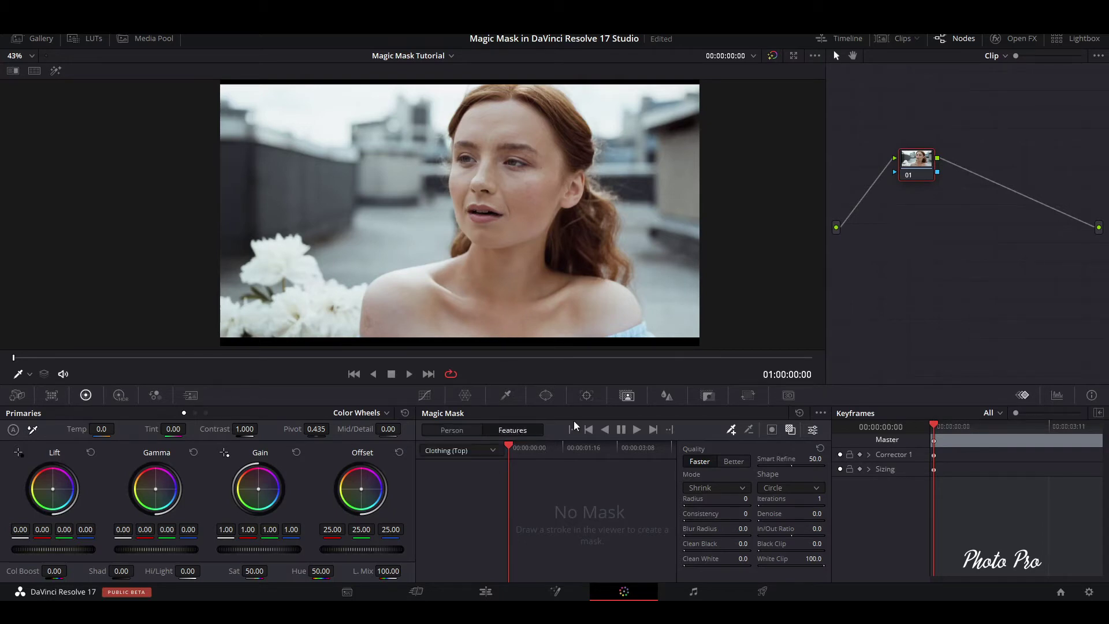
pyautogui.click(493, 451)
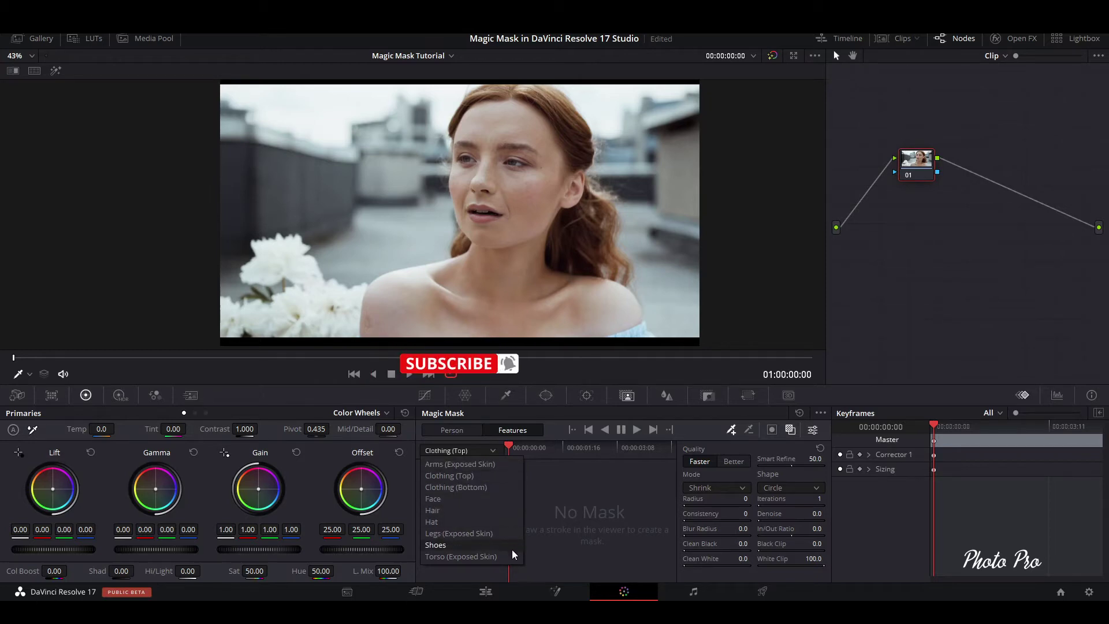
pyautogui.click(527, 516)
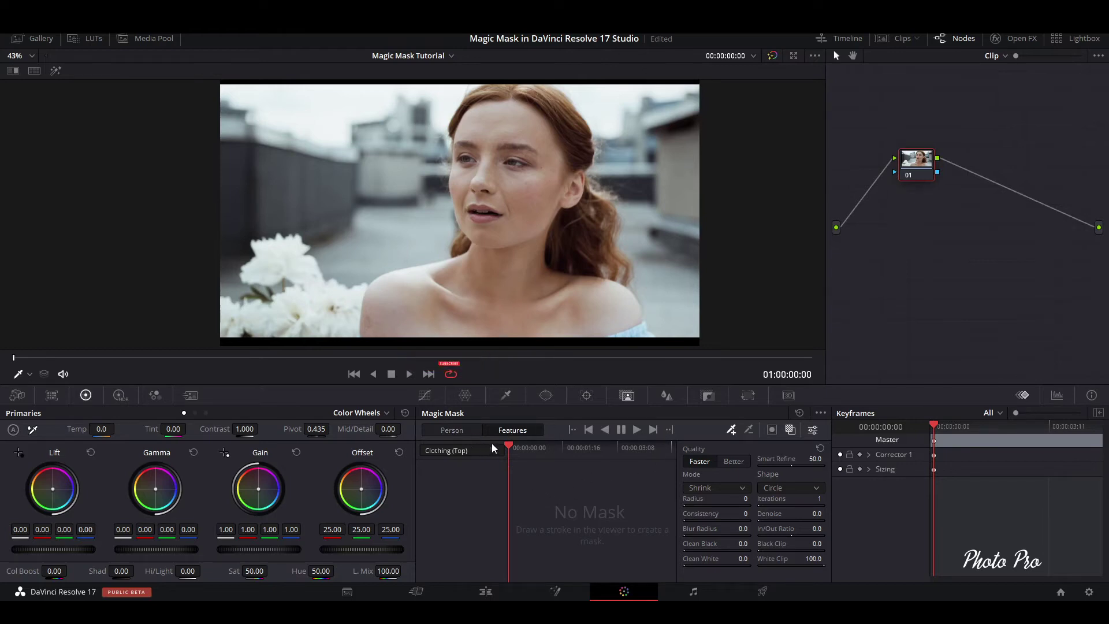
pyautogui.click(513, 430)
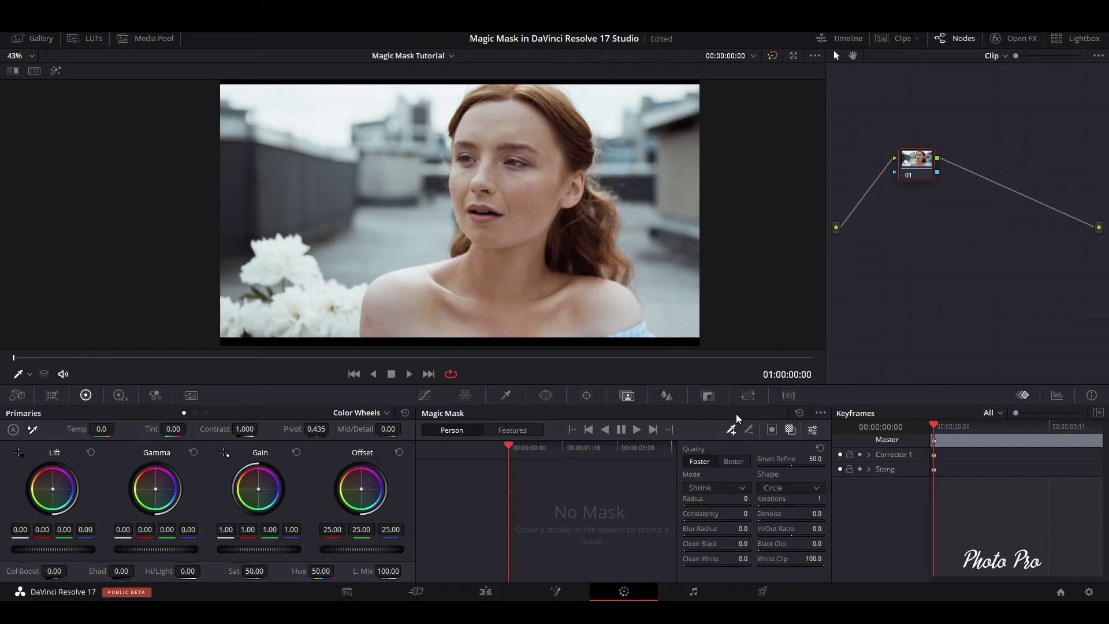
# Step: Bring back the mask refinement settings and review the Mode options, keeping Shrink
pyautogui.click(813, 431)
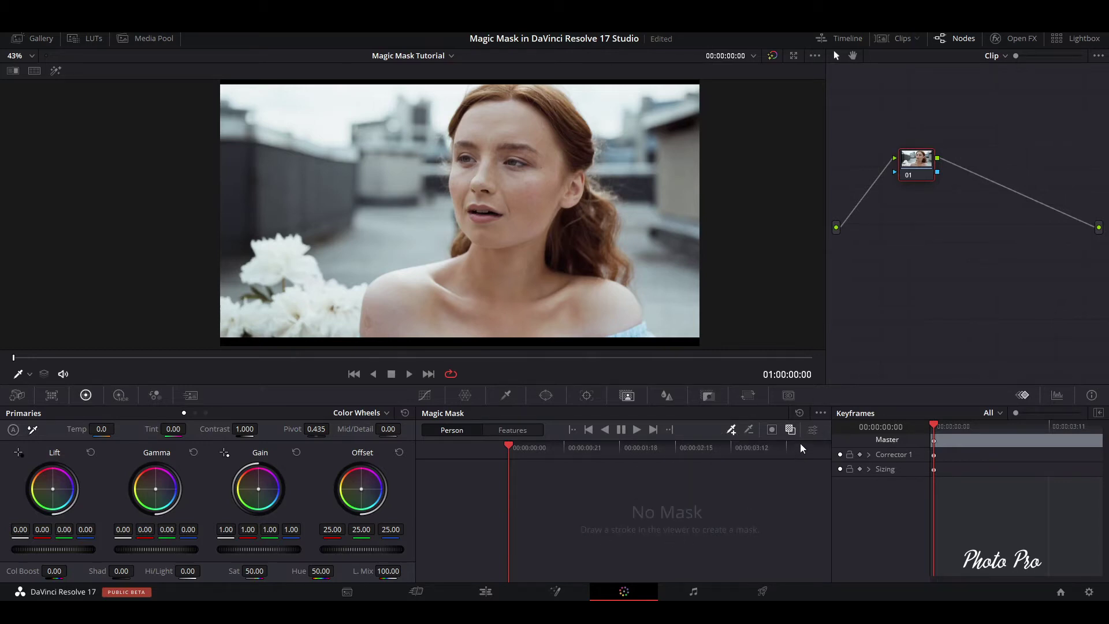
pyautogui.click(813, 430)
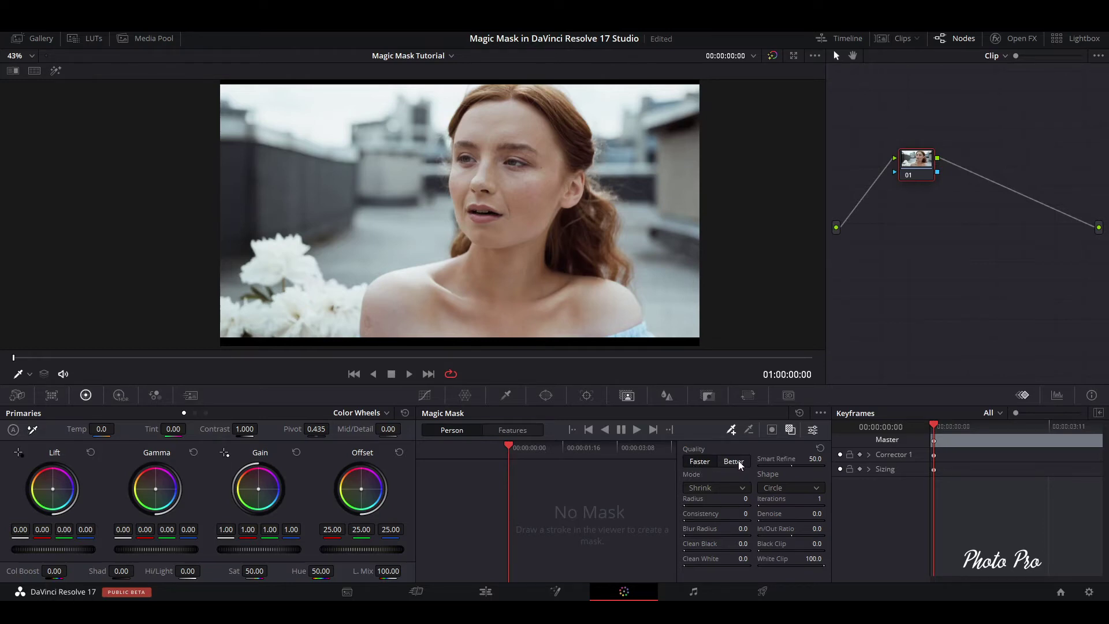
pyautogui.click(743, 489)
pyautogui.click(742, 489)
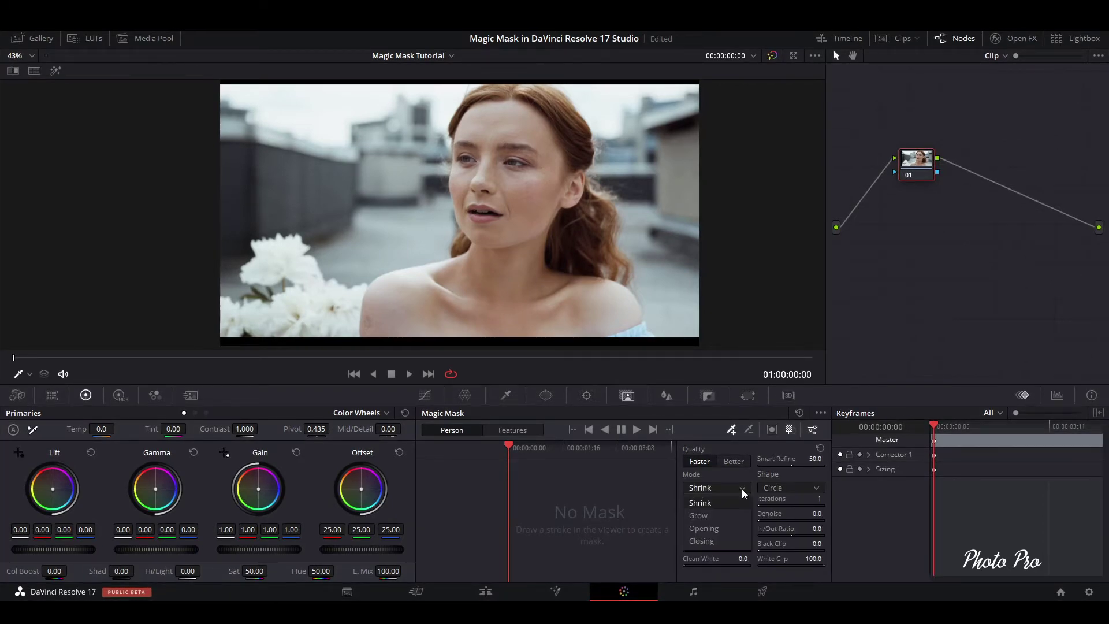
pyautogui.click(616, 487)
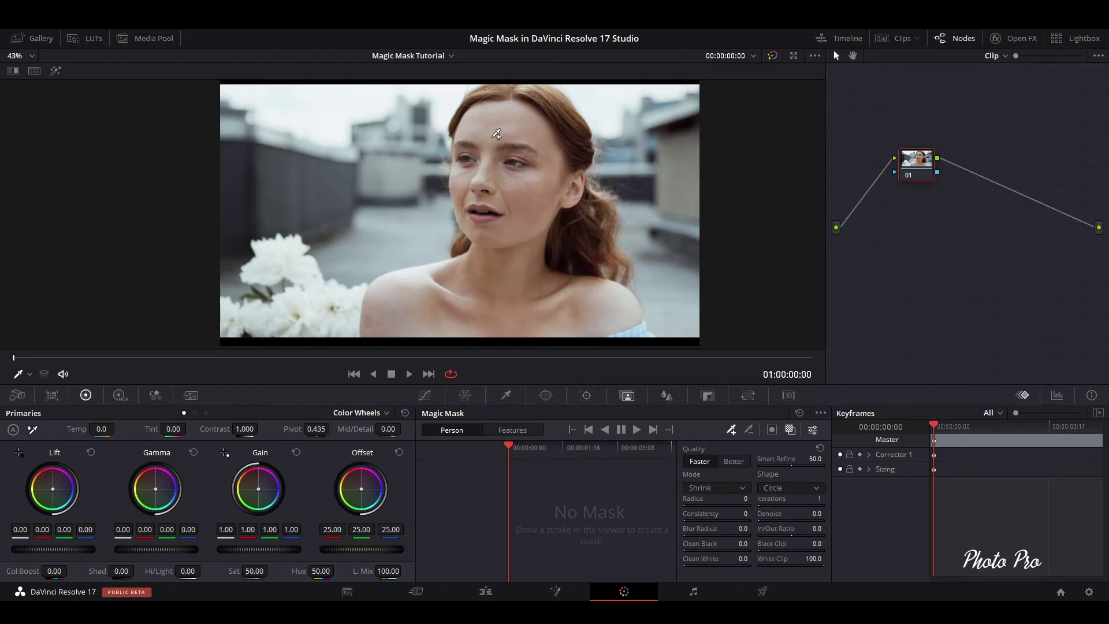
# Step: Draw a short Person stroke on the woman's forehead to mask her
pyautogui.moveTo(494, 137); pyautogui.dragTo(492, 144)
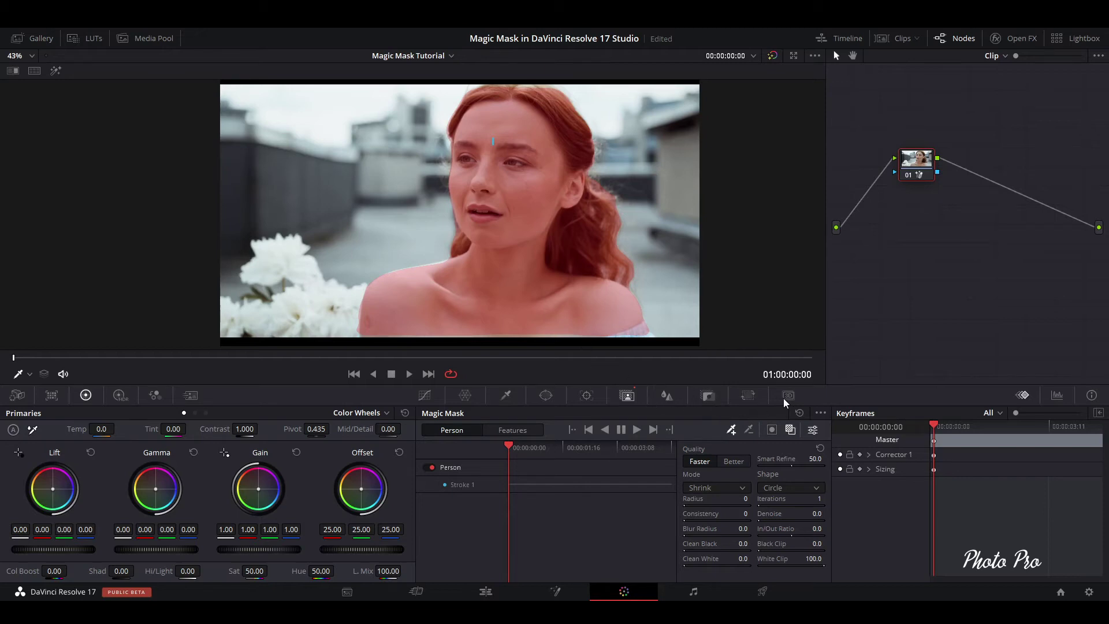
# Step: Hide the mask overlay and grade her with Lift -0.05, Gamma 0.01, Gain 1.04, Contrast 1.044
pyautogui.click(789, 429)
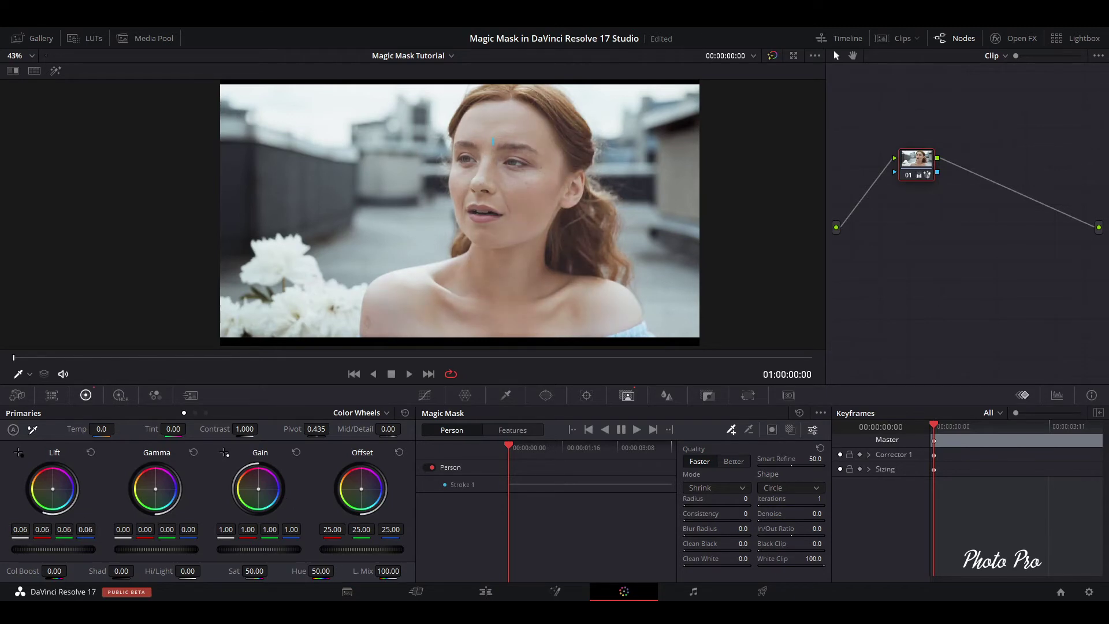
pyautogui.moveTo(58, 548); pyautogui.dragTo(34, 549)
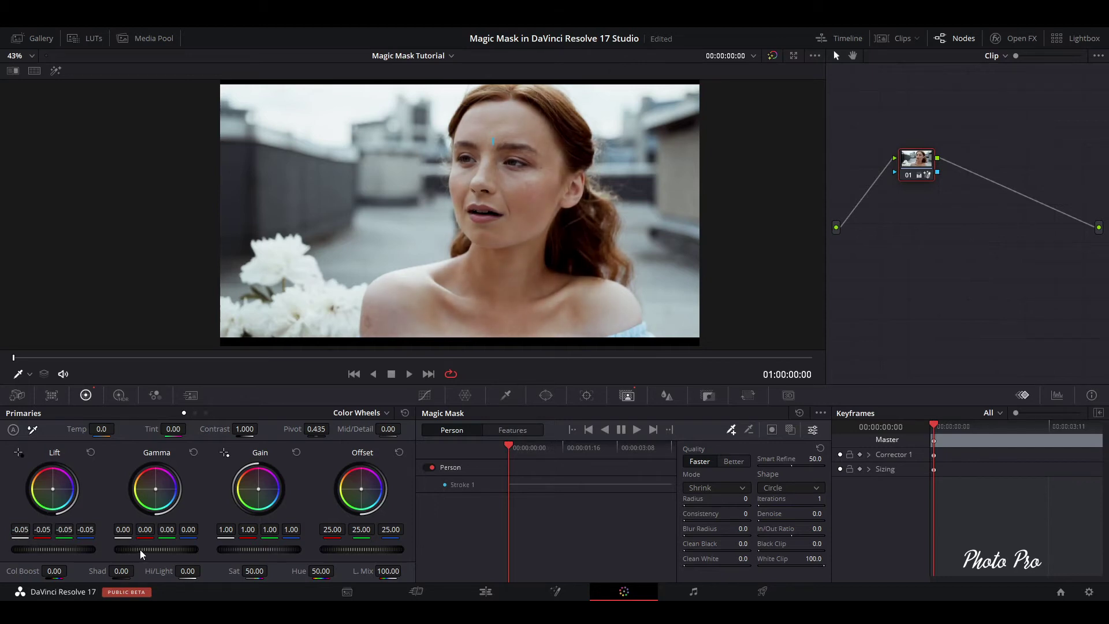
pyautogui.moveTo(139, 549); pyautogui.dragTo(146, 549)
pyautogui.moveTo(242, 548)
pyautogui.mouseDown()
pyautogui.moveTo(265, 549)
pyautogui.moveTo(257, 549)
pyautogui.mouseUp()
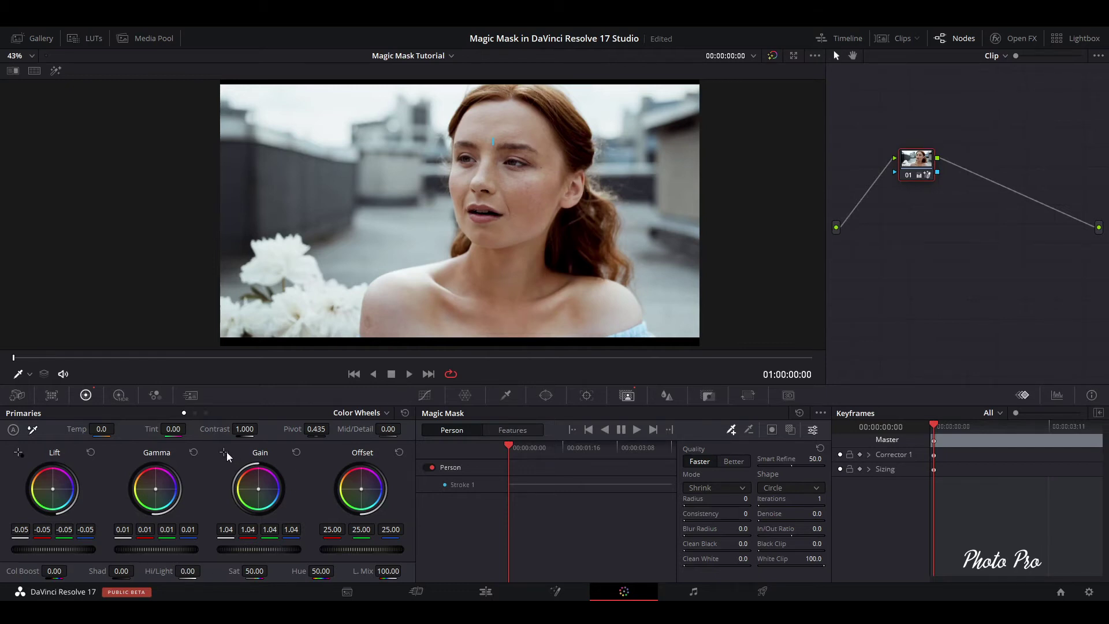
pyautogui.moveTo(245, 429); pyautogui.dragTo(263, 428)
# Step: Invert the mask and give the background an S-curve contrast boost, then bring up Blur
pyautogui.click(773, 431)
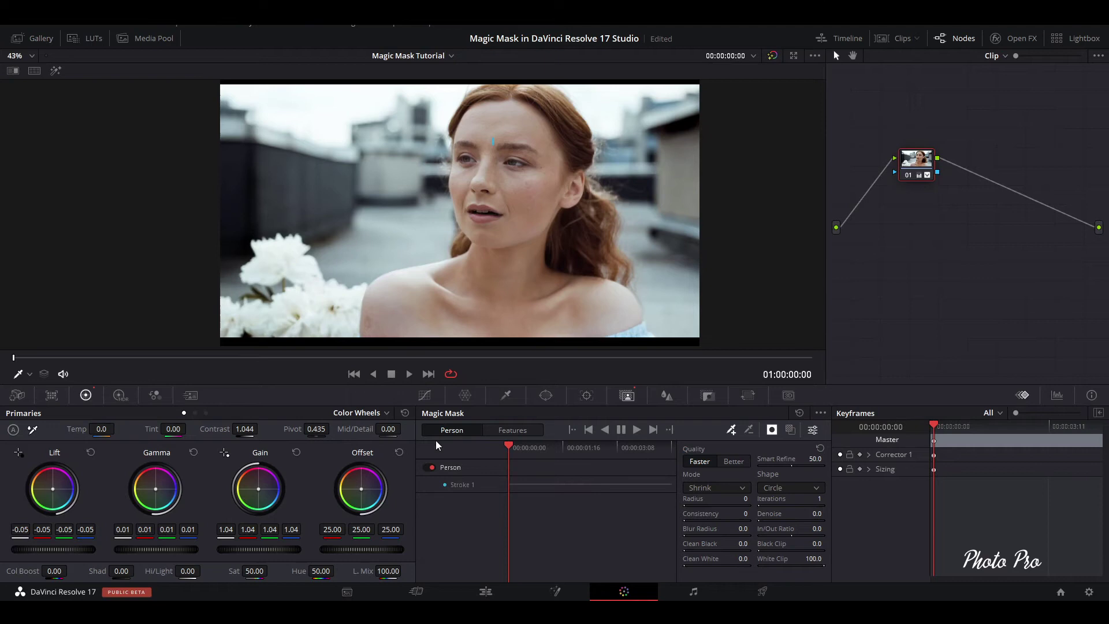
pyautogui.click(425, 396)
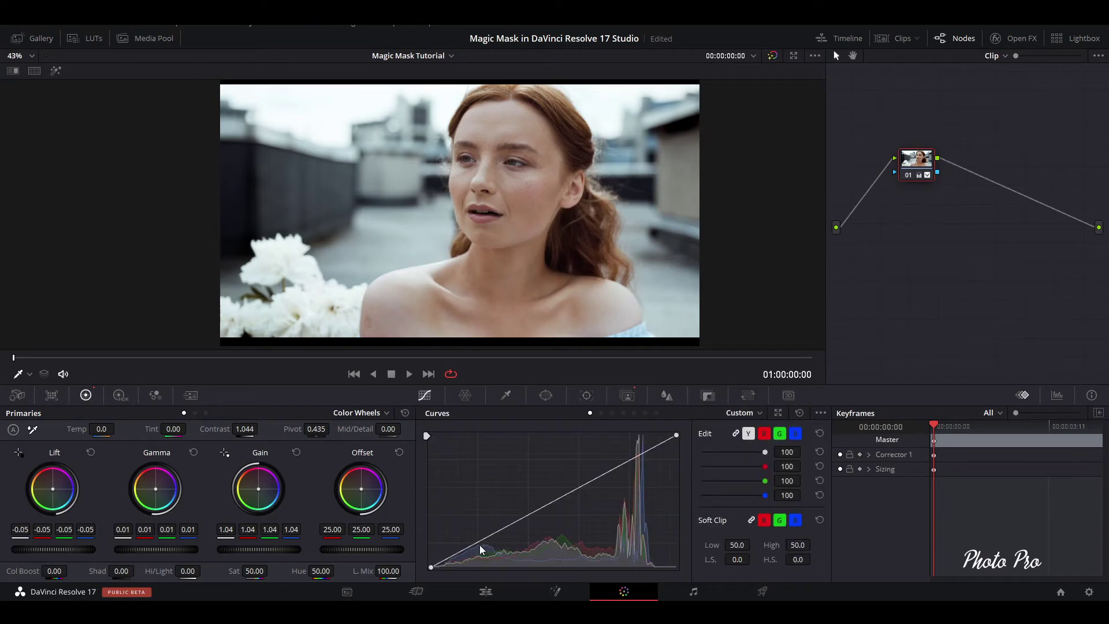
pyautogui.moveTo(480, 542); pyautogui.dragTo(503, 548)
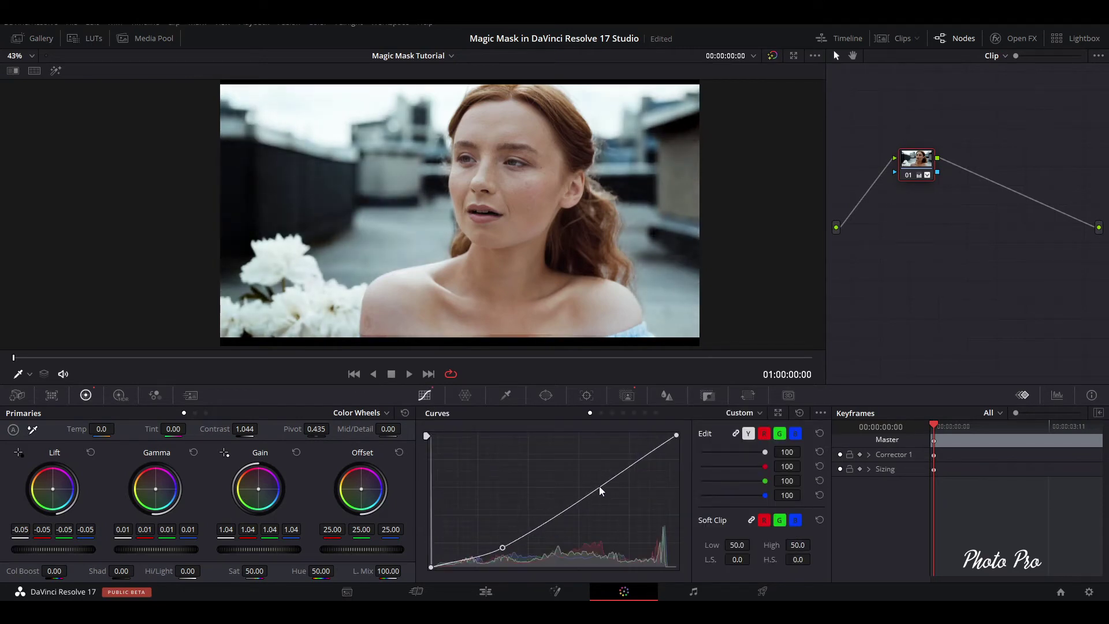
pyautogui.moveTo(599, 490); pyautogui.dragTo(605, 456)
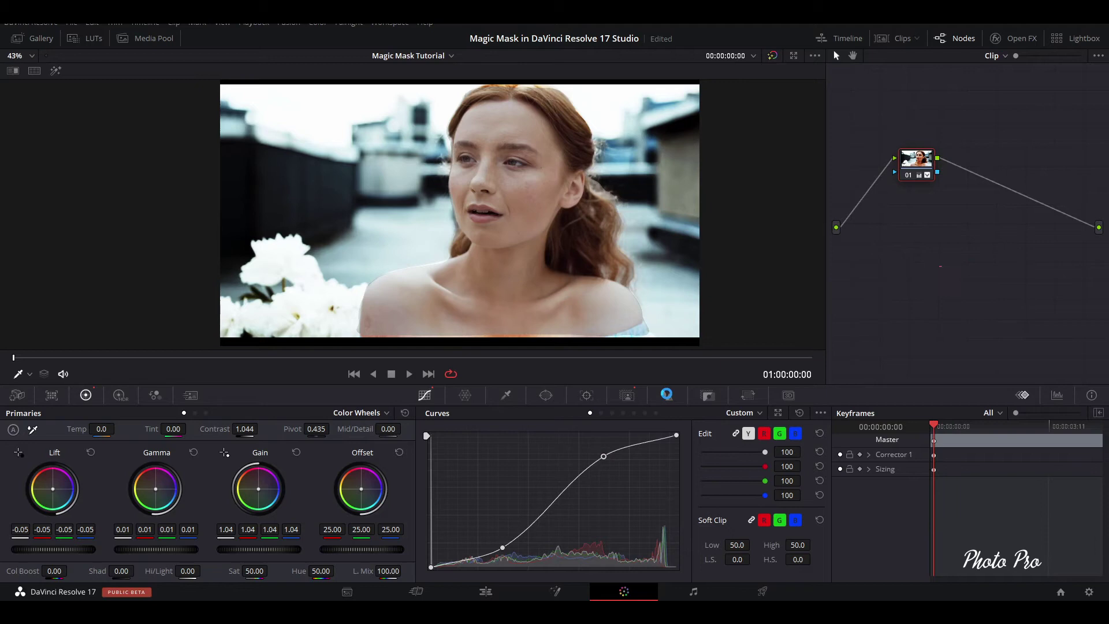
pyautogui.click(667, 395)
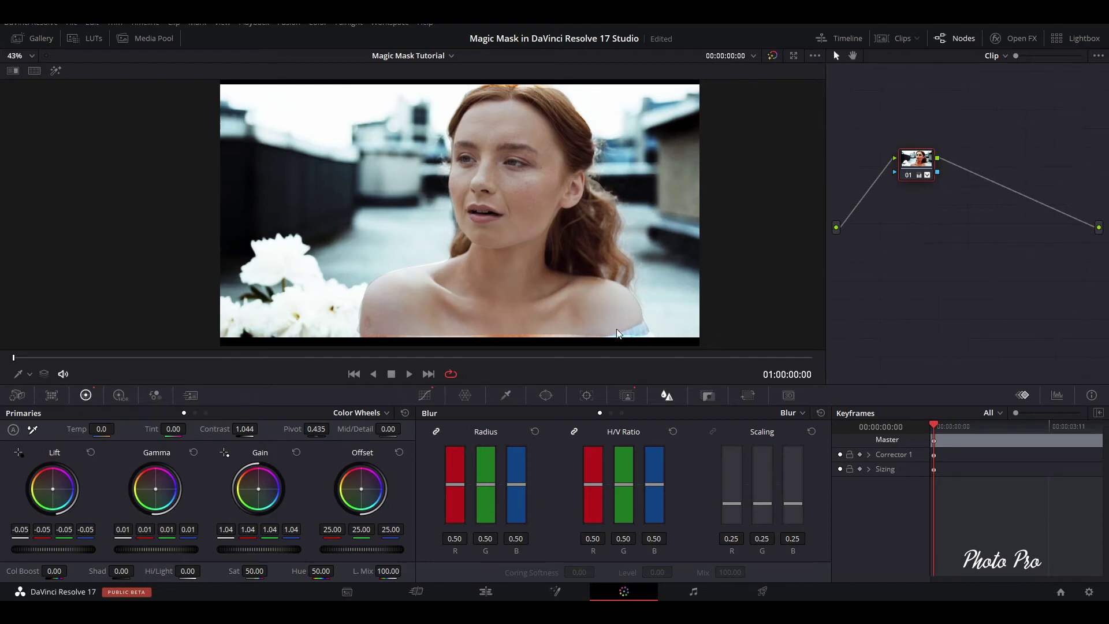
# Step: Blur the background at Radius 0.75, toggling node 01 off and on to compare
pyautogui.moveTo(477, 483)
pyautogui.mouseDown()
pyautogui.moveTo(484, 451)
pyautogui.moveTo(481, 467)
pyautogui.mouseUp()
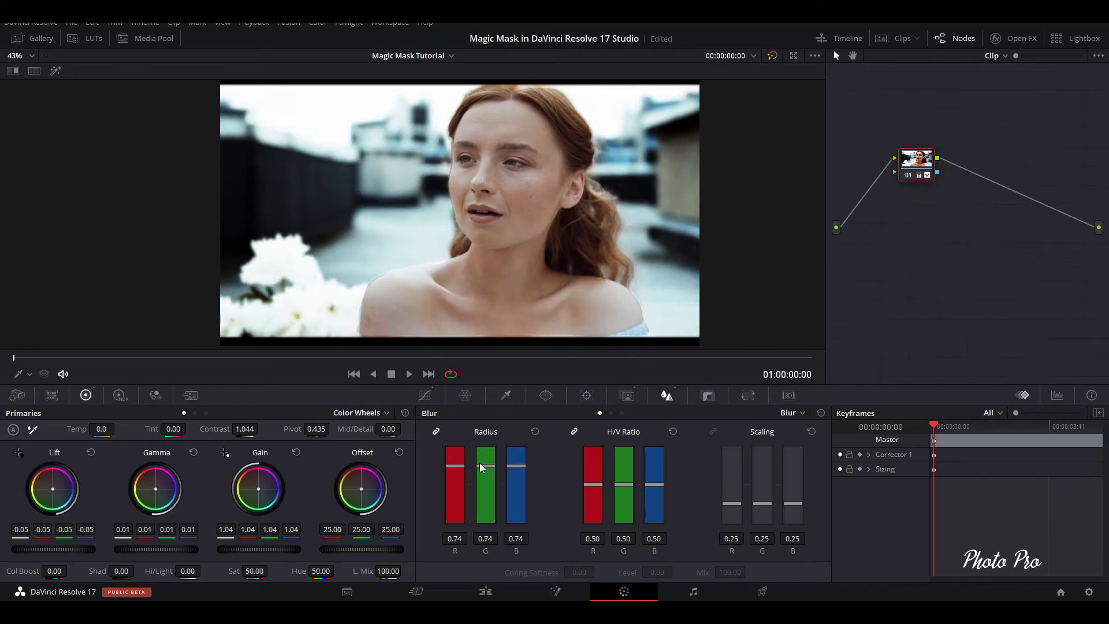
pyautogui.click(908, 177)
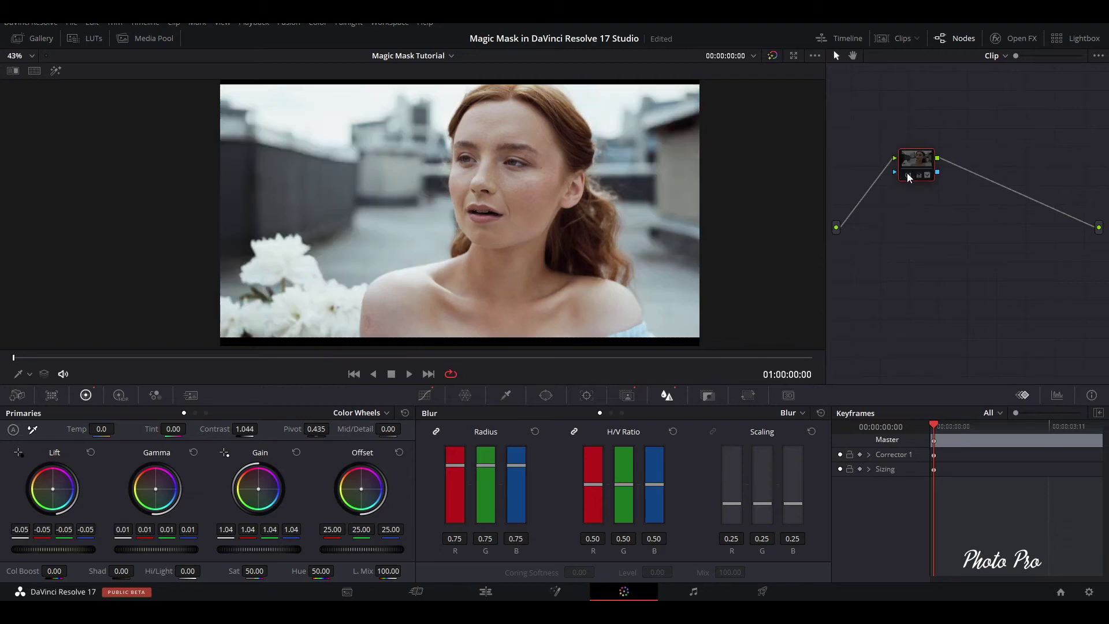
pyautogui.click(908, 176)
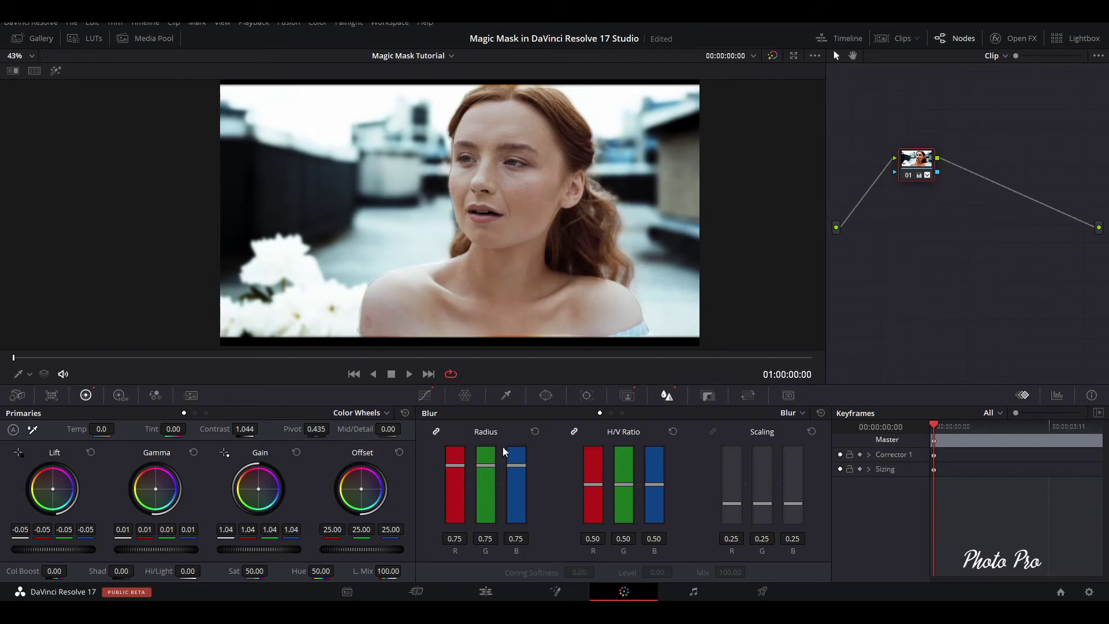
# Step: Reset node 01's entire grade, then reopen Magic Mask with the stroke tool ready
pyautogui.rightClick(908, 173)
pyautogui.click(944, 174)
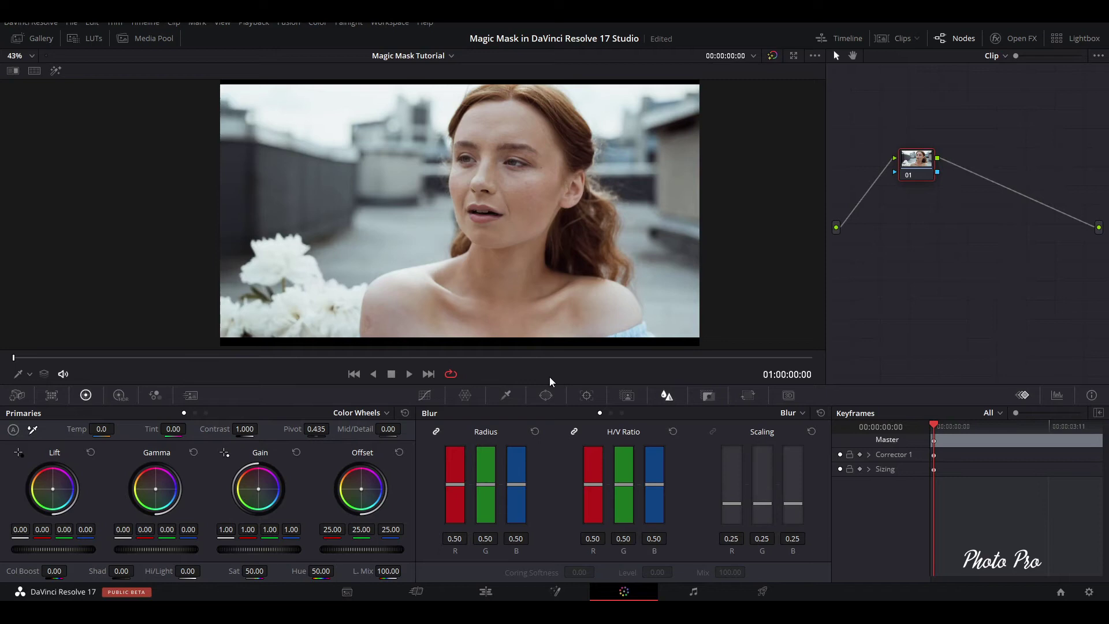
pyautogui.click(634, 395)
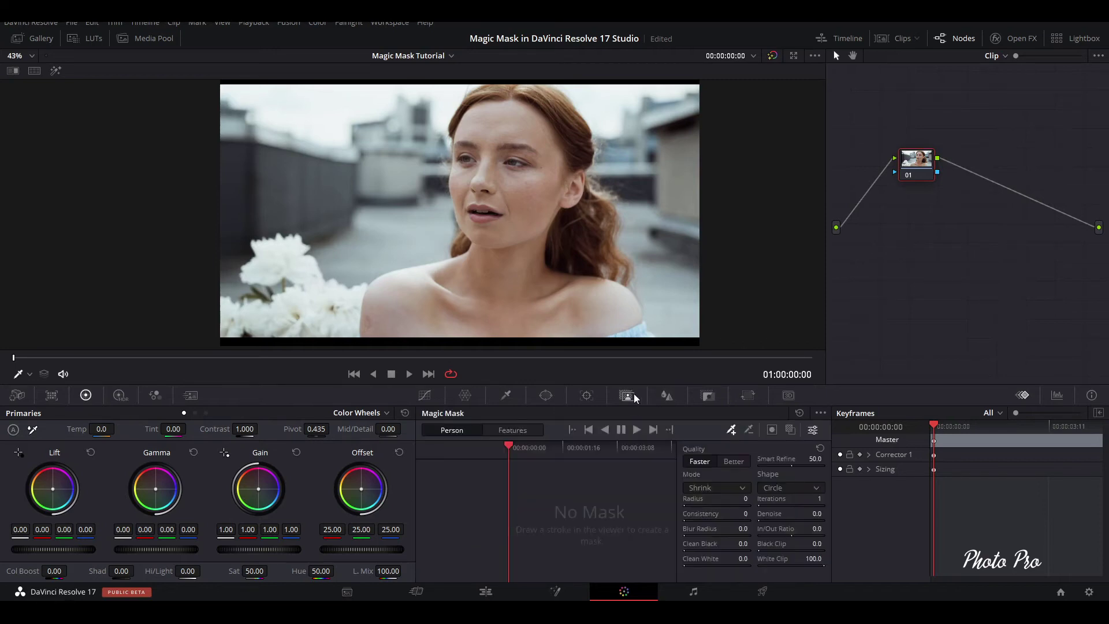
pyautogui.click(730, 429)
# Step: Draw a new Person stroke on the woman's forehead and briefly check the mask overlay
pyautogui.moveTo(498, 139); pyautogui.dragTo(495, 144)
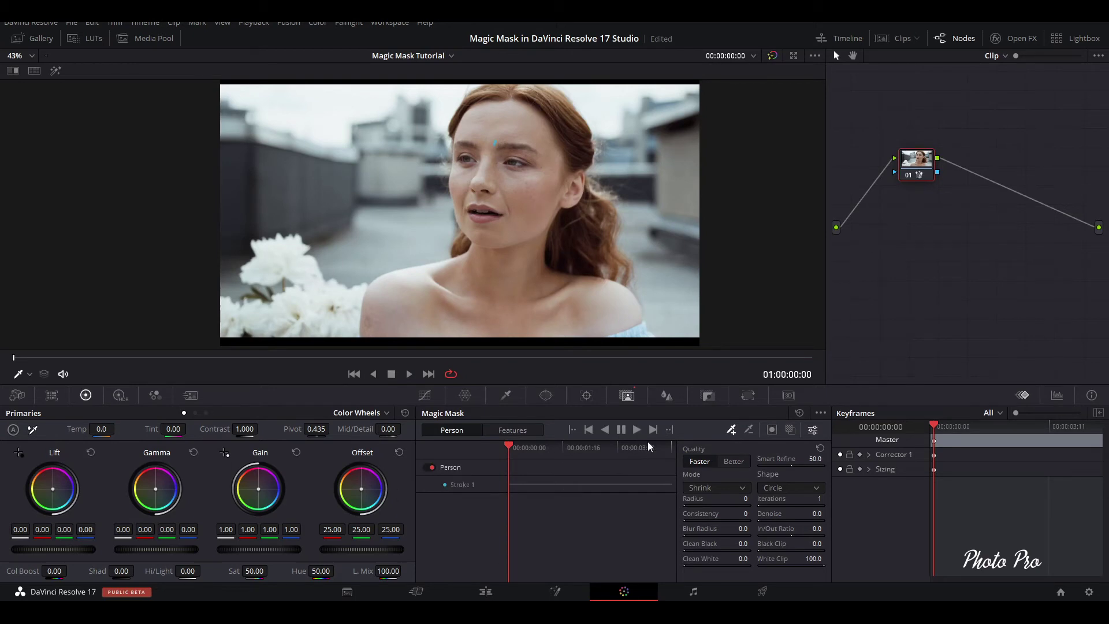
pyautogui.click(792, 428)
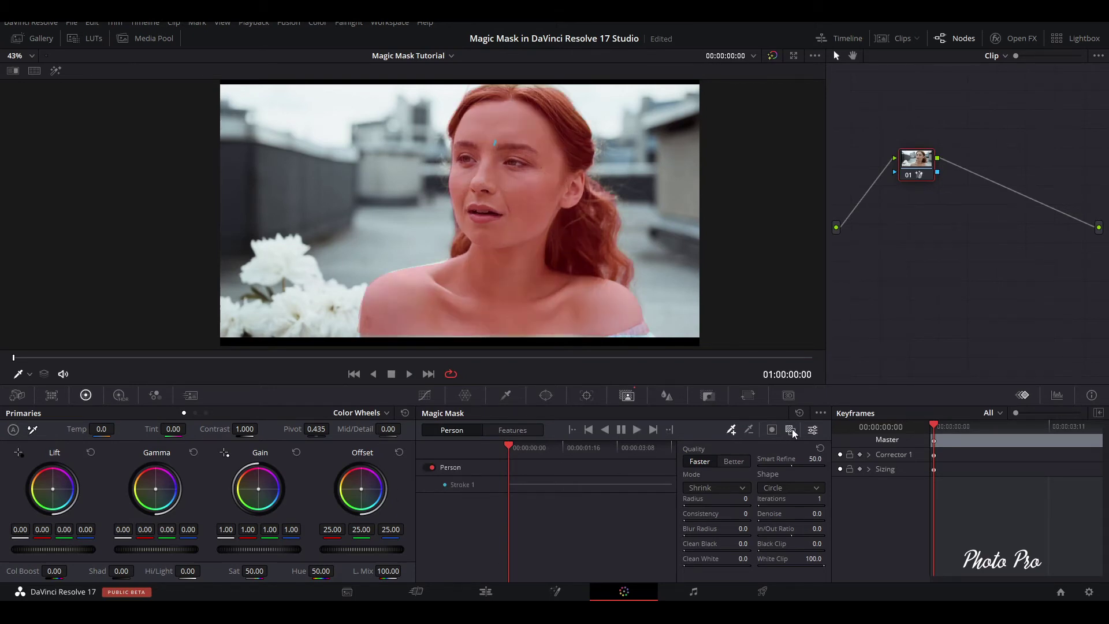
pyautogui.click(792, 428)
# Step: Set the mask to Better quality, Radius 1 and Blur Radius 35, then track it forward
pyautogui.click(734, 461)
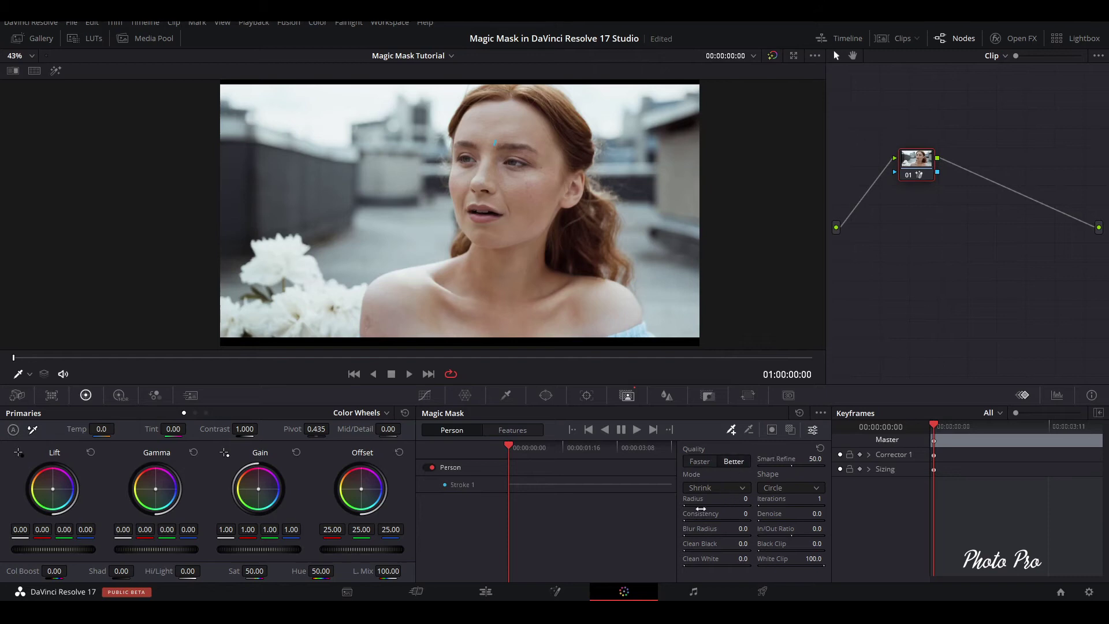
pyautogui.moveTo(686, 503); pyautogui.dragTo(686, 504)
pyautogui.doubleClick(727, 527)
pyautogui.write('0.1')
pyautogui.press('BackSpace')
pyautogui.press('BackSpace')
pyautogui.press('BackSpace')
pyautogui.write('35')
pyautogui.press('Return')
pyautogui.click(636, 429)
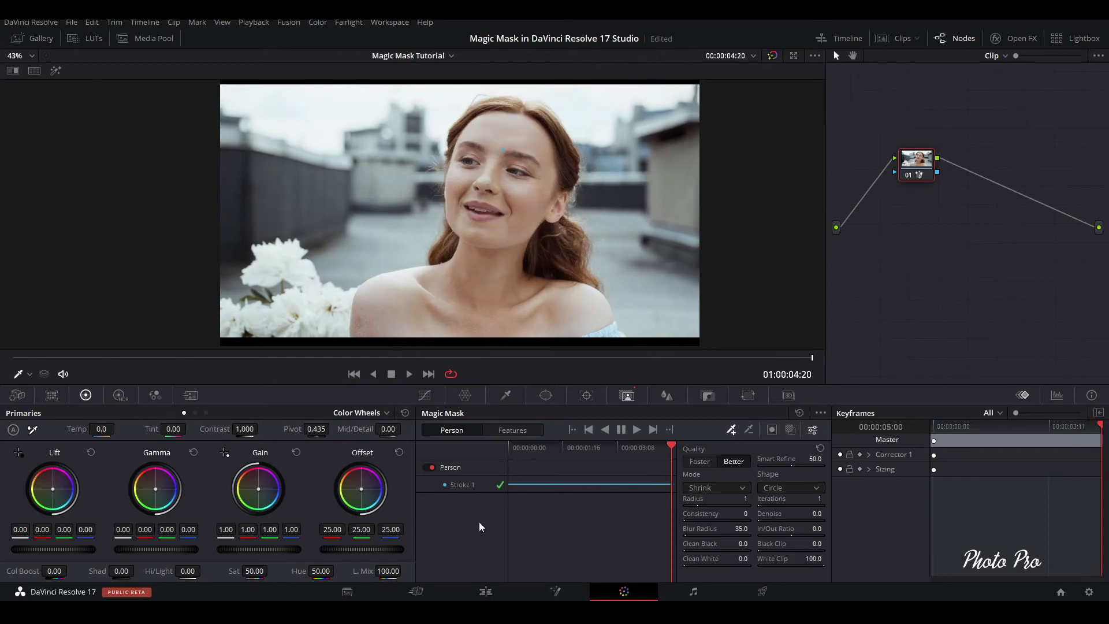
# Step: Feed the node's mask into a new alpha output, then return to the Edit page timeline
pyautogui.rightClick(916, 227)
pyautogui.click(961, 273)
pyautogui.moveTo(1053, 251); pyautogui.dragTo(1099, 250)
pyautogui.click(490, 591)
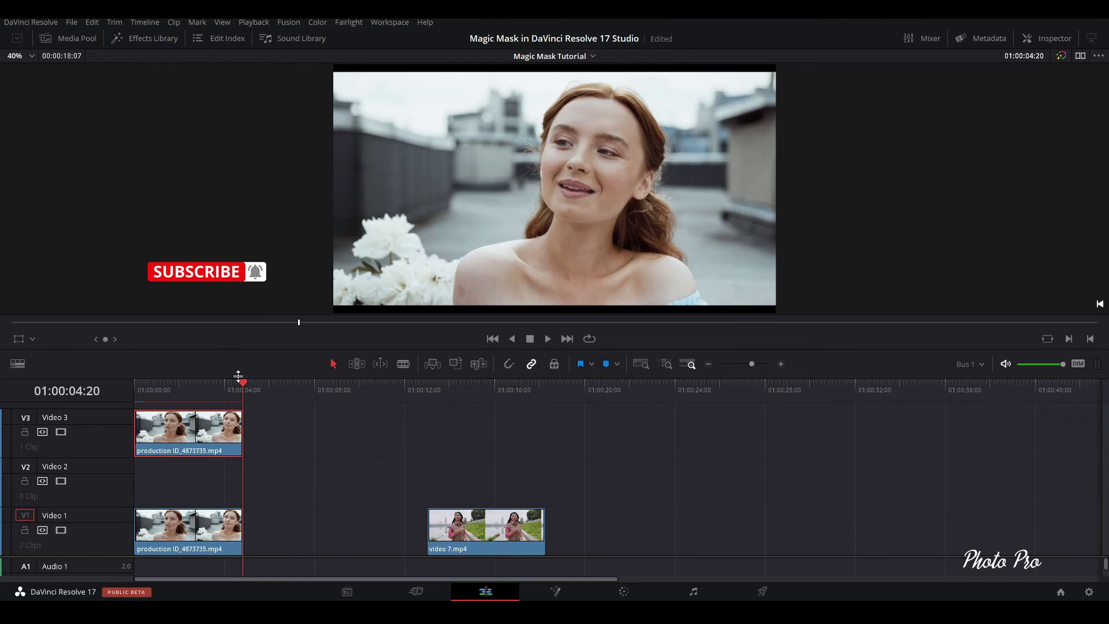
pyautogui.click(148, 387)
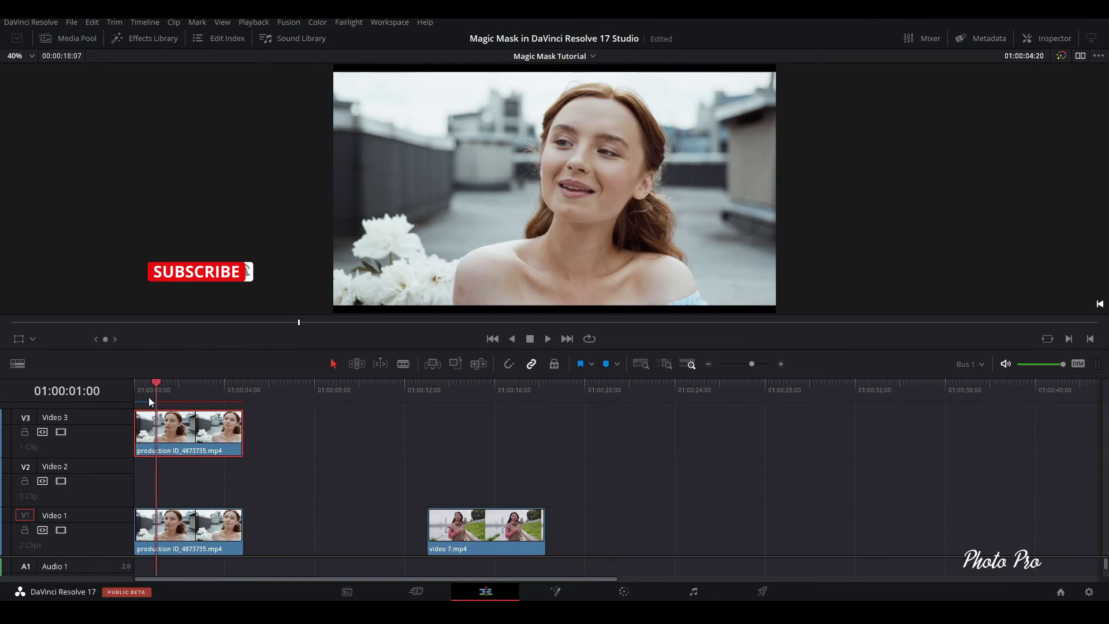
# Step: Drag a Text basic title from the Titles library onto Video 2 beneath the woman's clip
pyautogui.click(145, 390)
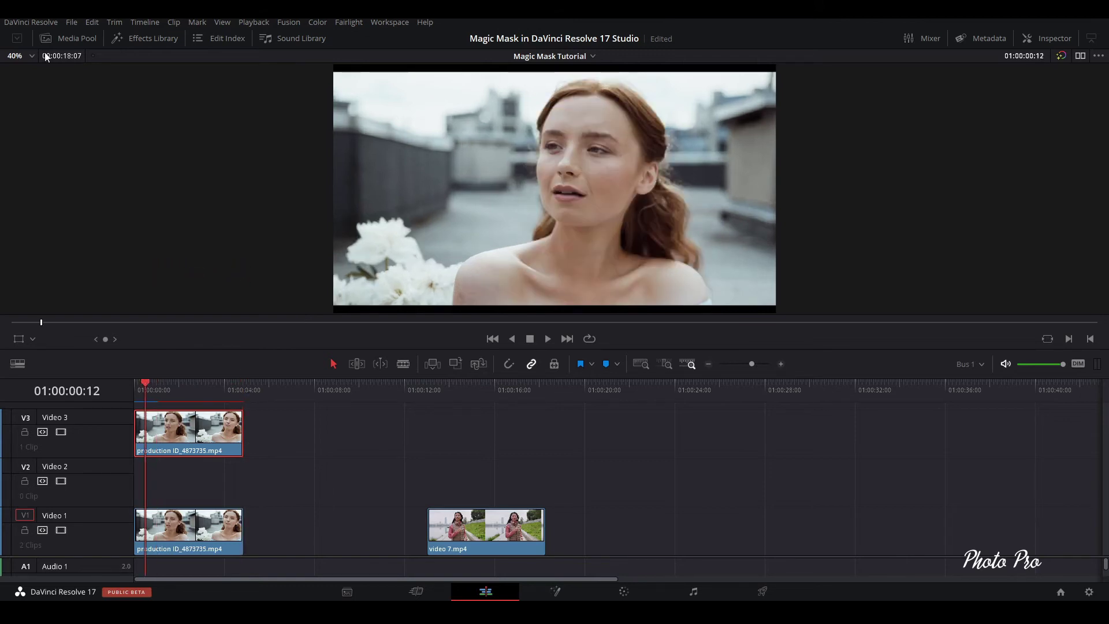
pyautogui.click(141, 40)
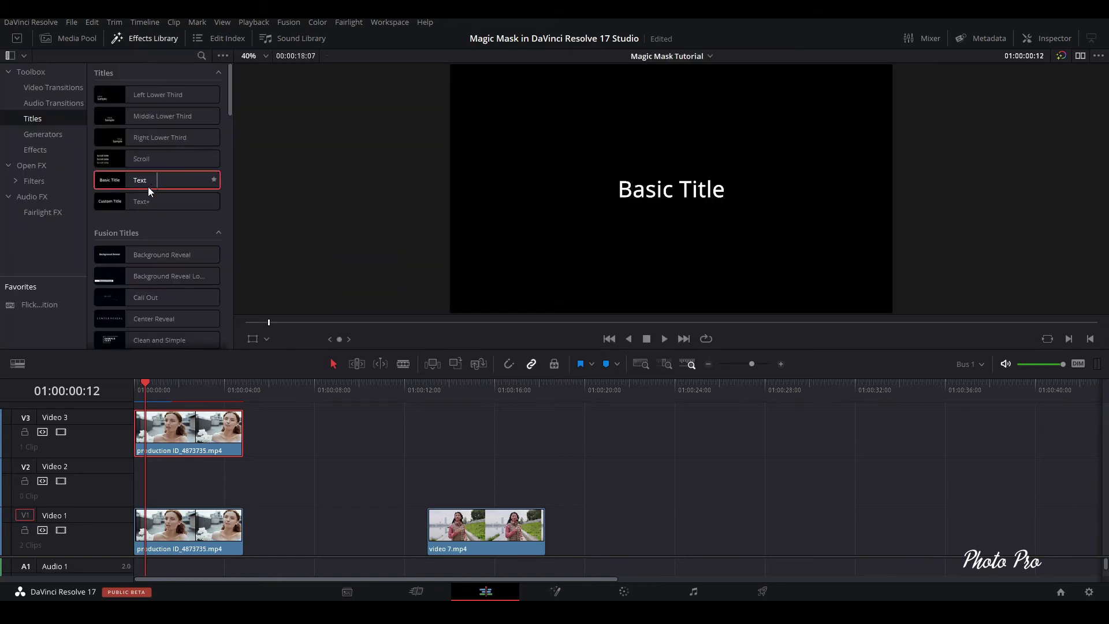
pyautogui.moveTo(138, 182); pyautogui.dragTo(131, 479)
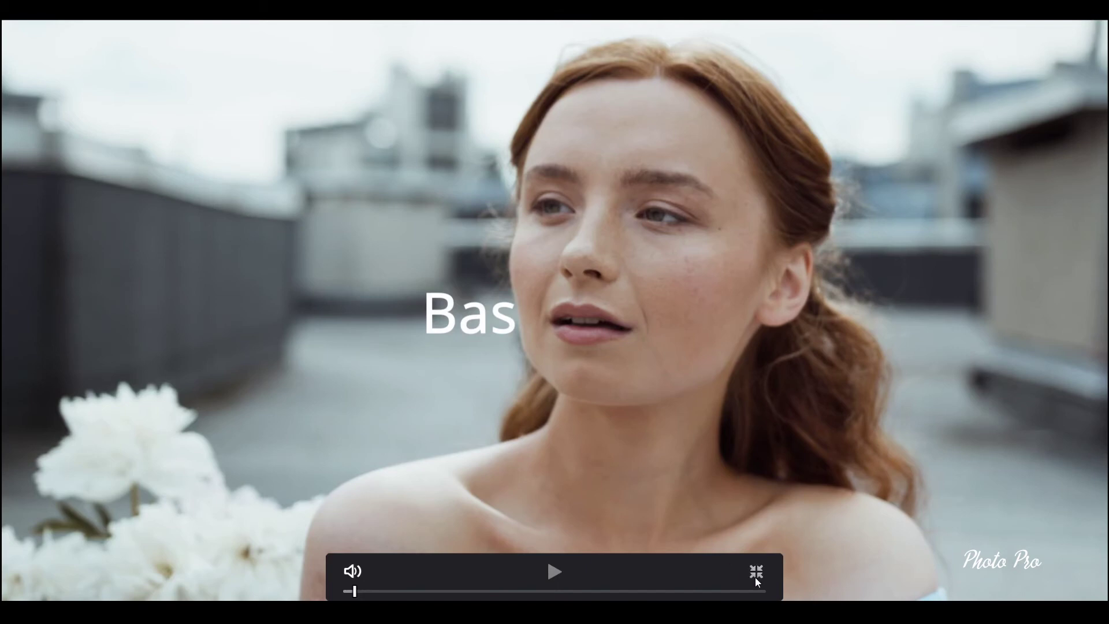
pyautogui.click(756, 577)
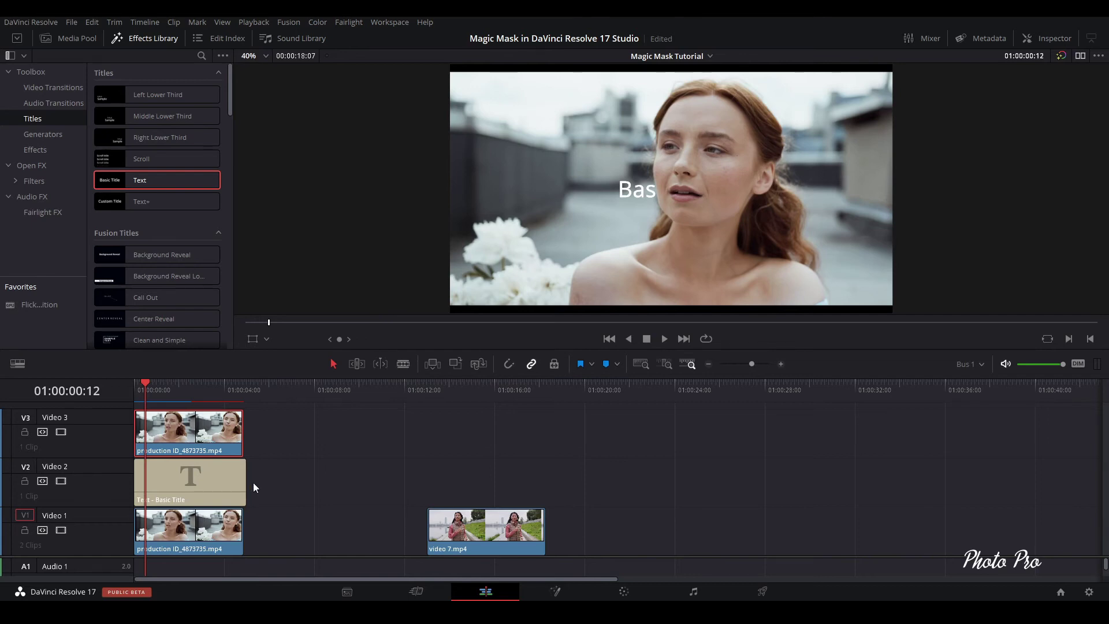
# Step: Set the Basic Title's Zoom to 3.680 in the Inspector's Settings
pyautogui.click(234, 490)
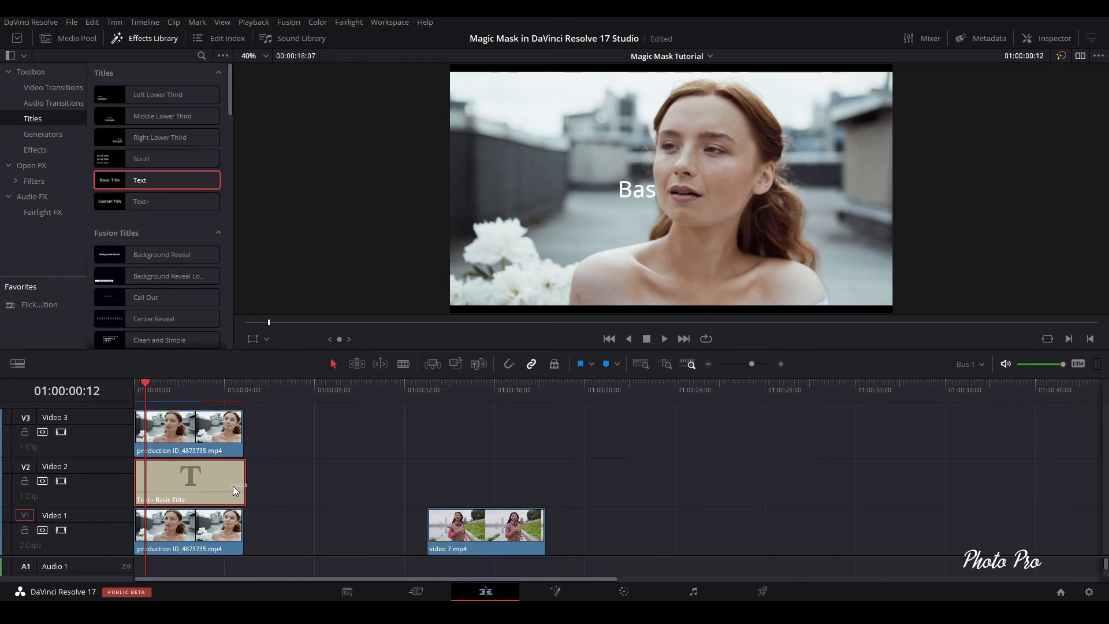
pyautogui.doubleClick(233, 487)
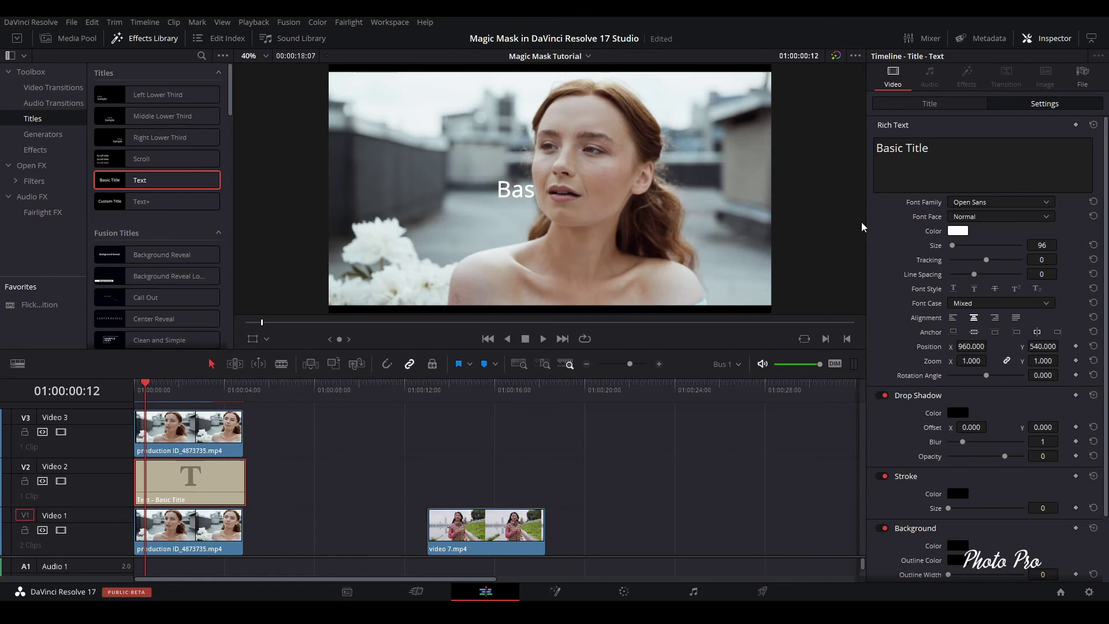
pyautogui.click(1012, 109)
pyautogui.moveTo(972, 142)
pyautogui.mouseDown()
pyautogui.moveTo(990, 141)
pyautogui.moveTo(966, 144)
pyautogui.mouseUp()
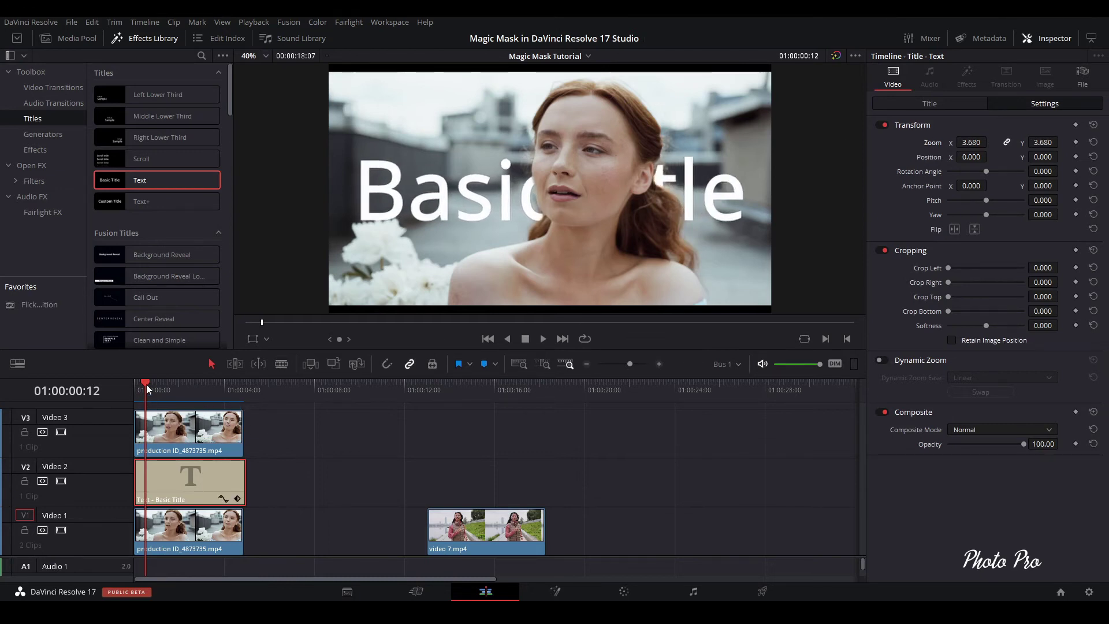
# Step: Play back the timeline's opening to review the title behind the masked woman
pyautogui.moveTo(147, 384); pyautogui.dragTo(127, 386)
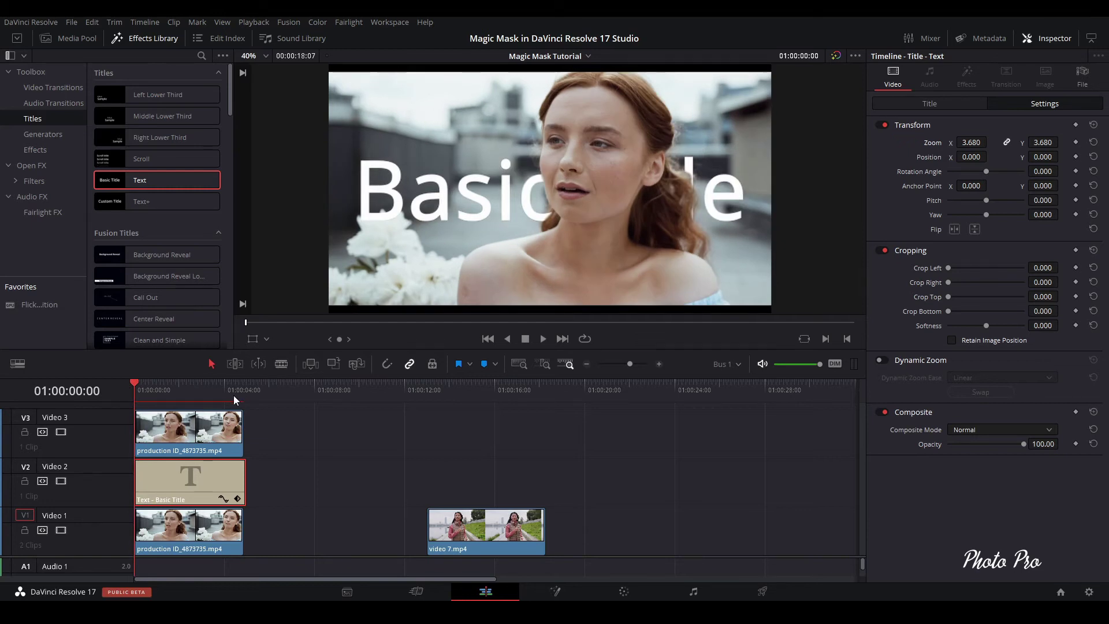
pyautogui.press('space')
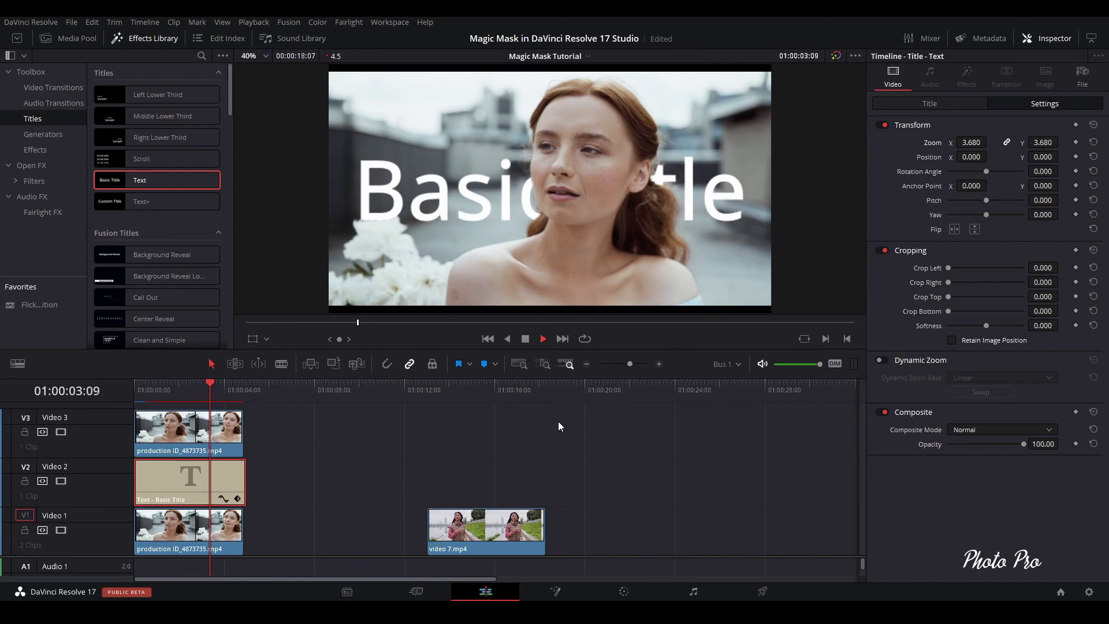
pyautogui.press('space')
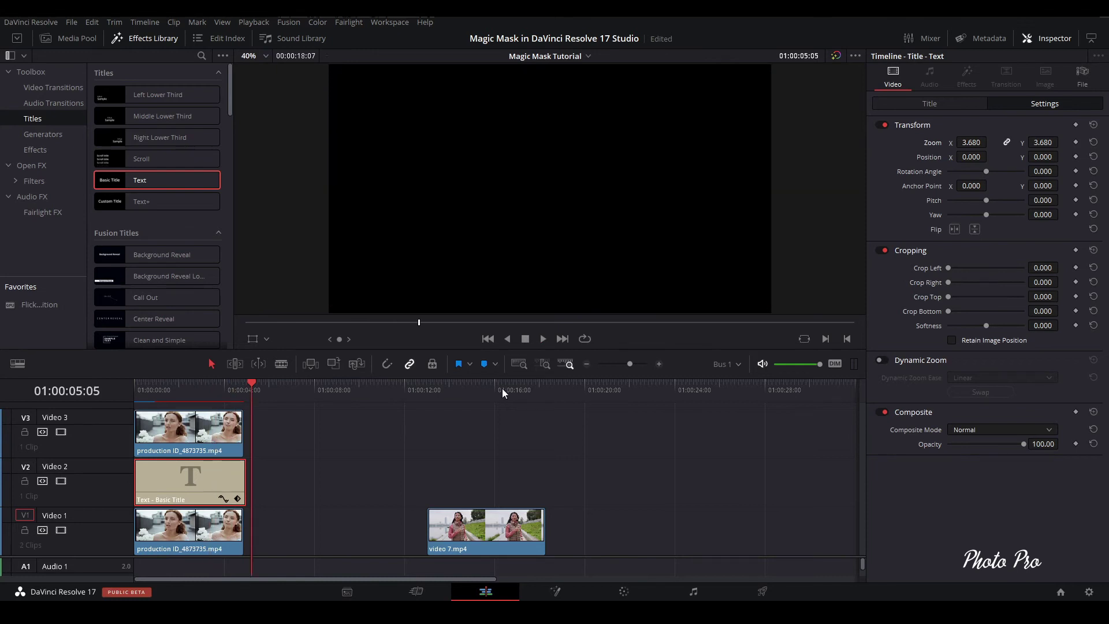
pyautogui.moveTo(257, 387); pyautogui.dragTo(123, 396)
pyautogui.press('space')
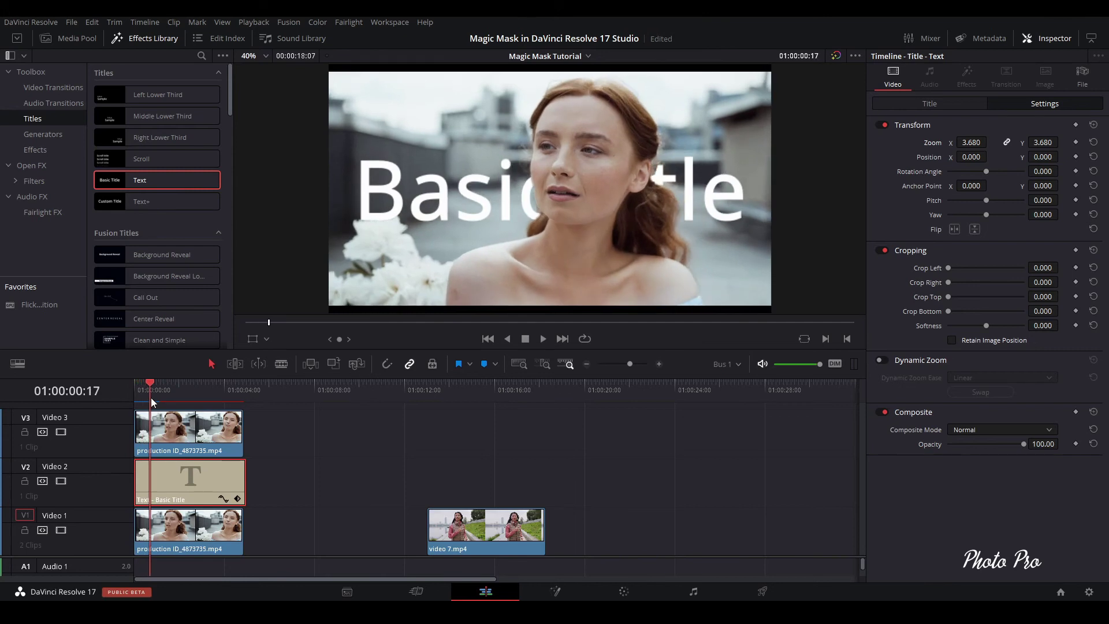
pyautogui.moveTo(199, 384); pyautogui.dragTo(181, 385)
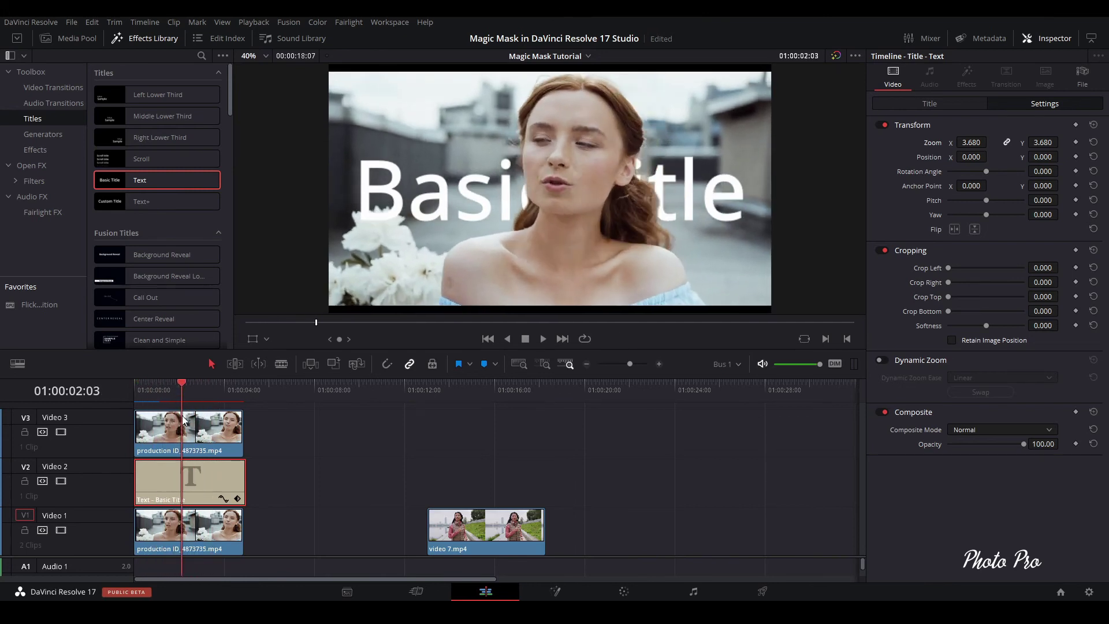
# Step: Select the video 7 clip and bring it onto the Color page at its first frame
pyautogui.click(451, 388)
pyautogui.click(489, 532)
pyautogui.click(485, 533)
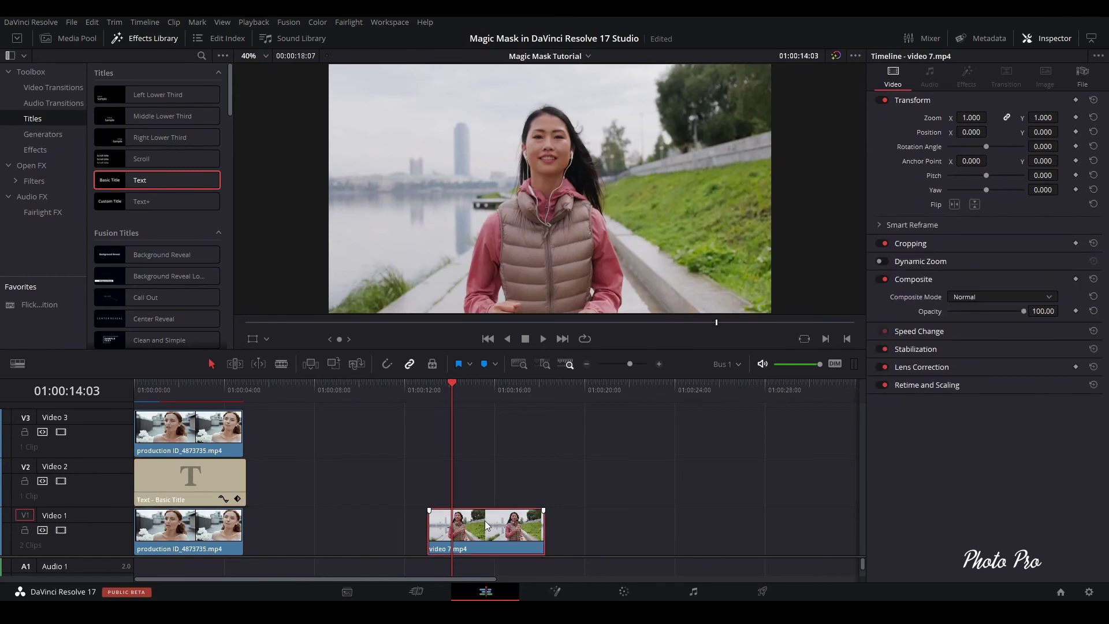
pyautogui.click(624, 592)
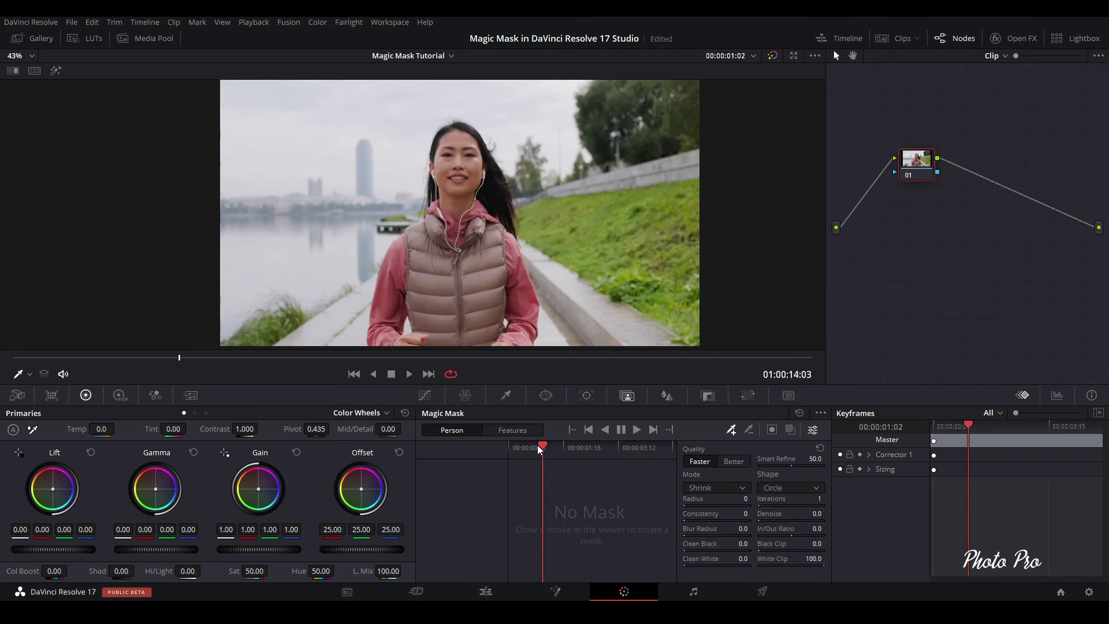
pyautogui.moveTo(537, 445); pyautogui.dragTo(500, 445)
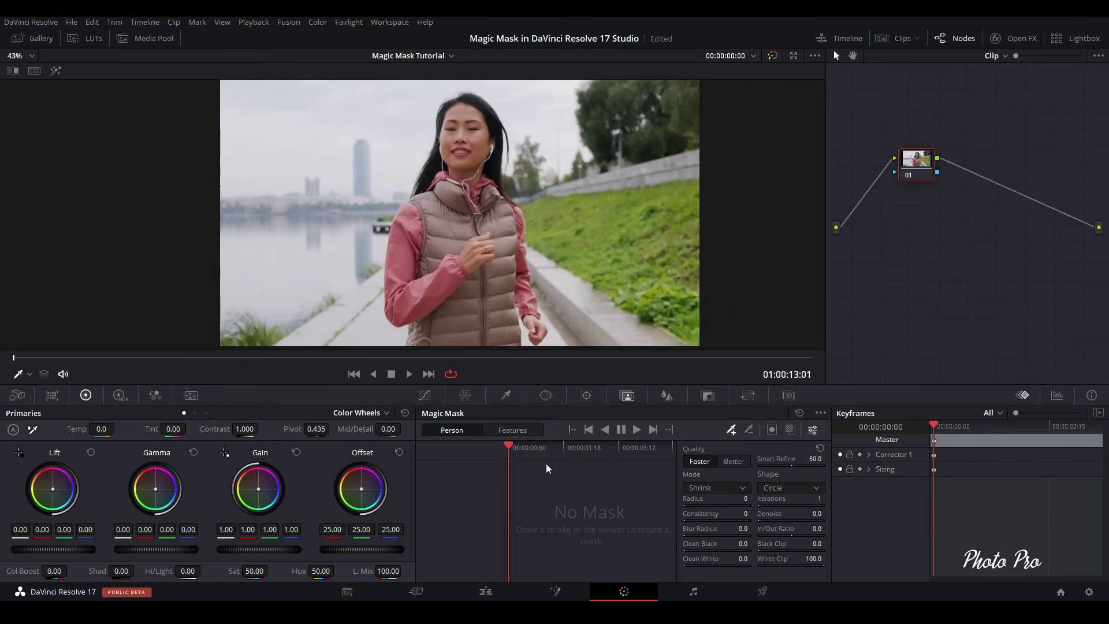
# Step: Set Magic Mask to the Face feature and stroke the runner's forehead
pyautogui.click(536, 431)
pyautogui.click(489, 452)
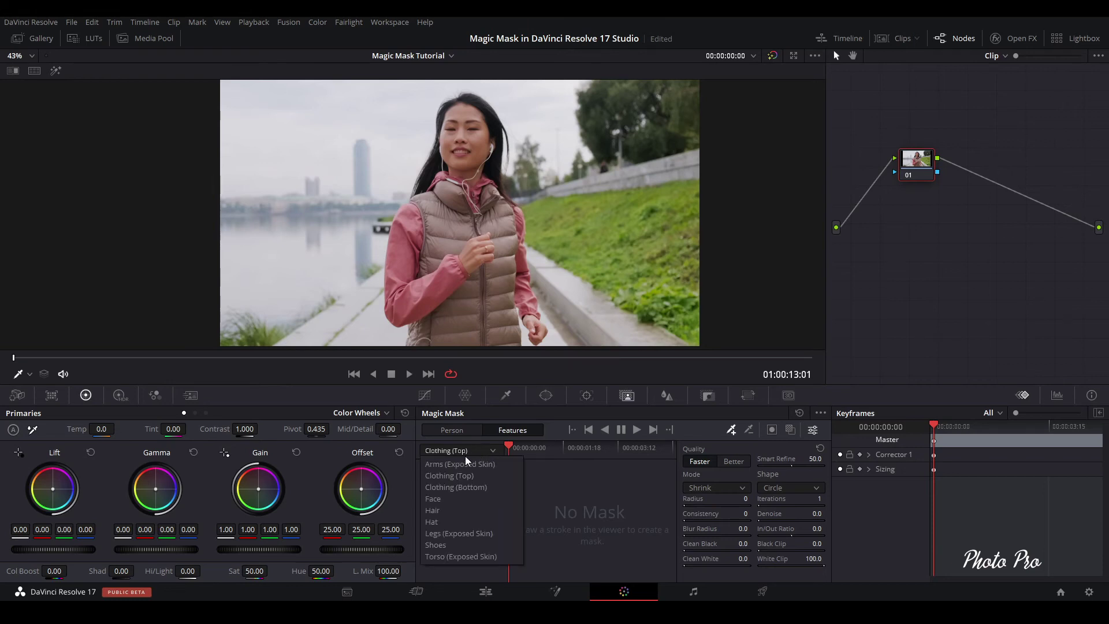
pyautogui.click(432, 498)
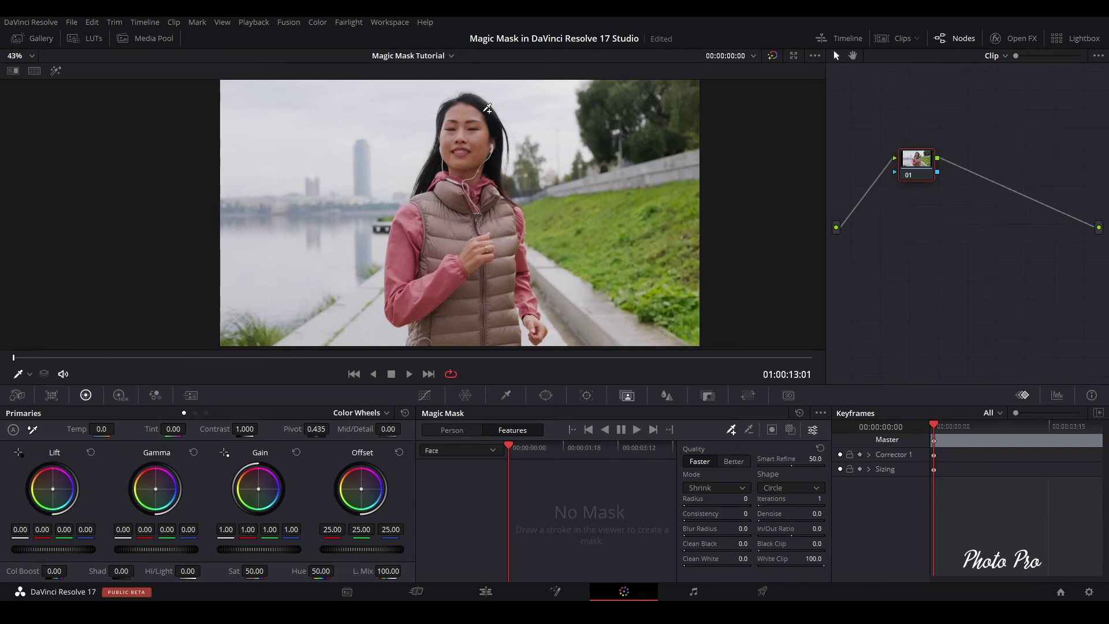
pyautogui.scroll(3, 485, 114)
pyautogui.scroll(1, 486, 114)
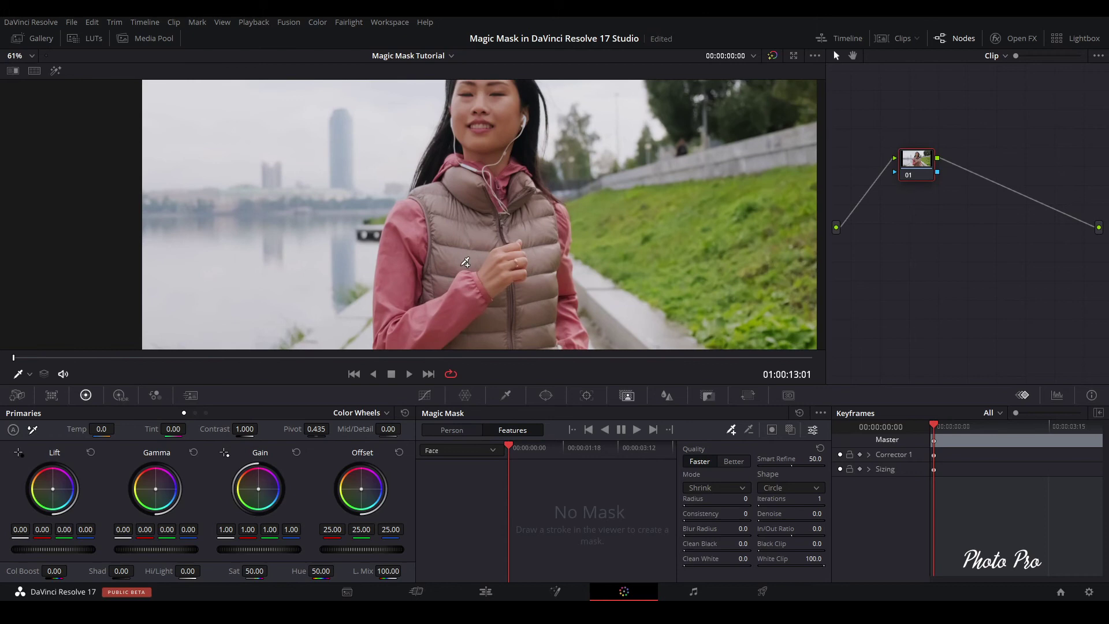
pyautogui.moveTo(486, 116); pyautogui.dragTo(461, 273)
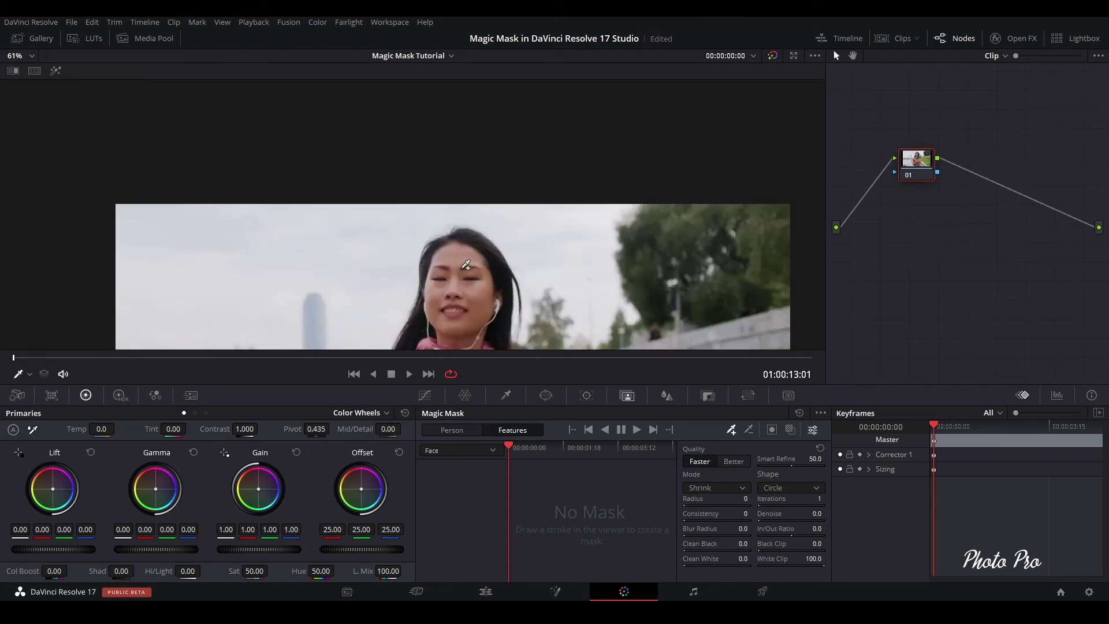
pyautogui.click(457, 265)
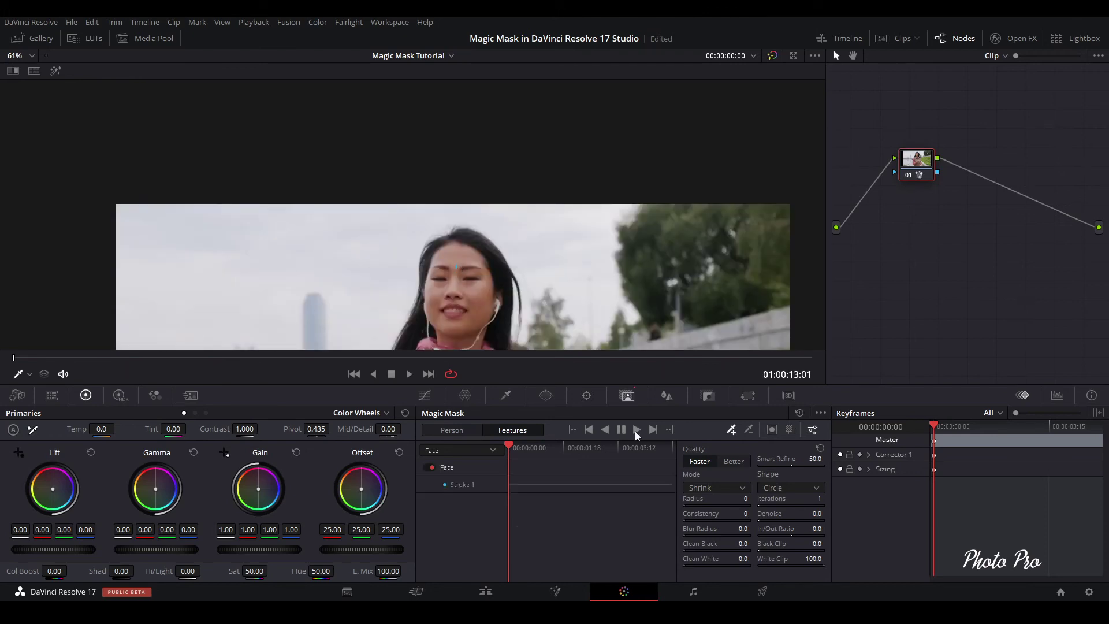
# Step: Show the mask overlay, reframe the full image, and set mask quality to Better
pyautogui.click(790, 430)
pyautogui.moveTo(533, 292); pyautogui.dragTo(566, 176)
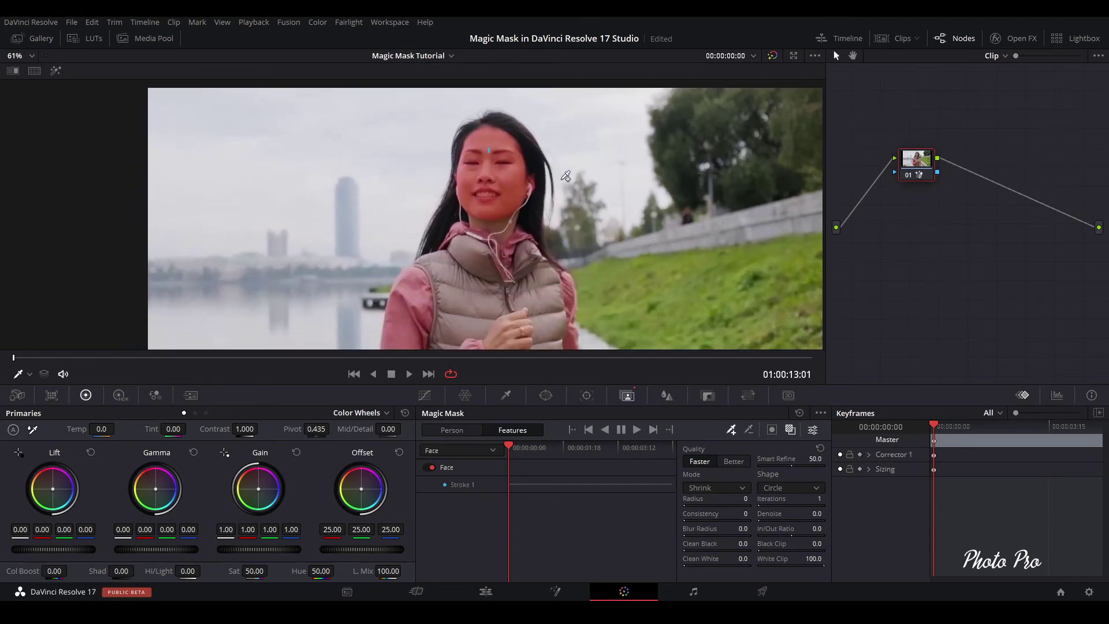
pyautogui.moveTo(581, 234); pyautogui.dragTo(553, 211)
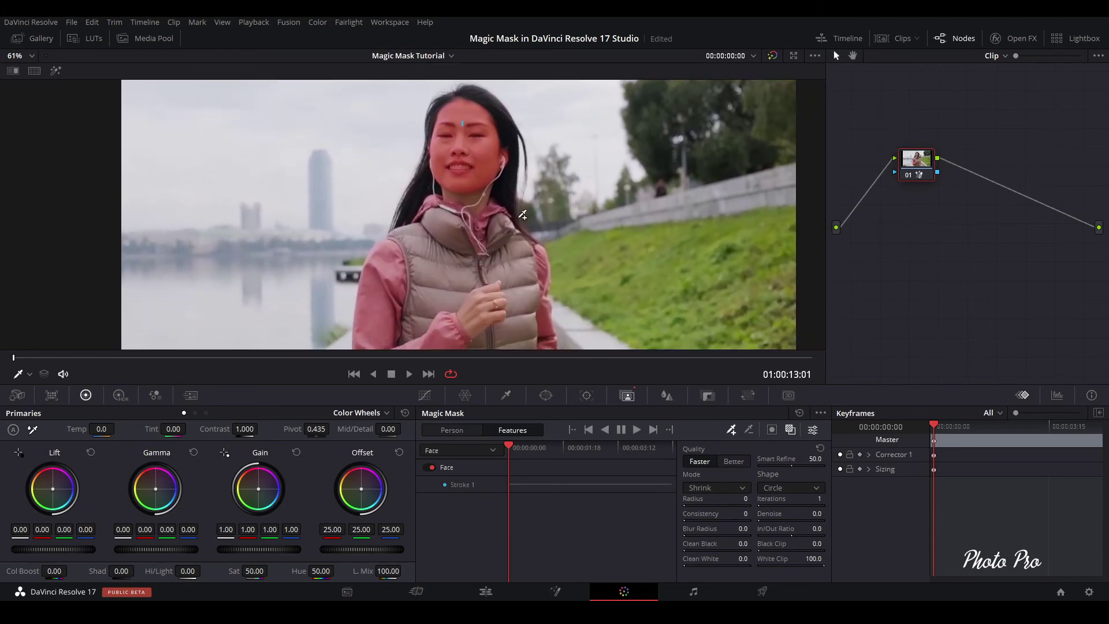
pyautogui.click(736, 463)
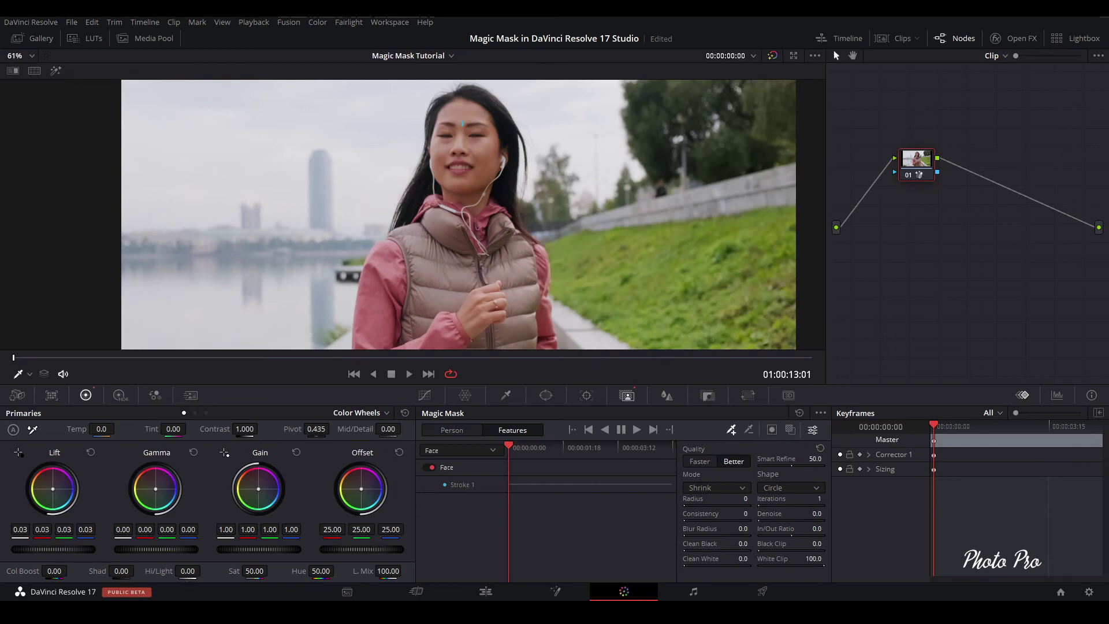
# Step: Grade the face with Lift -0.03, Gamma 0.03 and saturation 57.20, then track the mask forward
pyautogui.moveTo(53, 549); pyautogui.dragTo(47, 549)
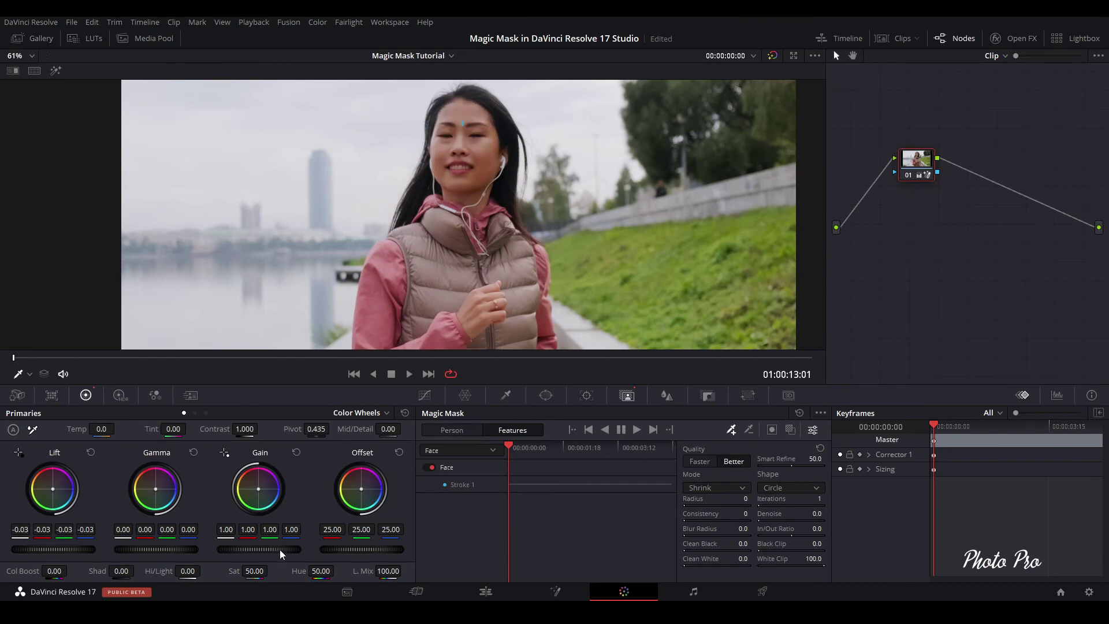
pyautogui.moveTo(242, 549); pyautogui.dragTo(240, 548)
pyautogui.moveTo(153, 549); pyautogui.dragTo(157, 549)
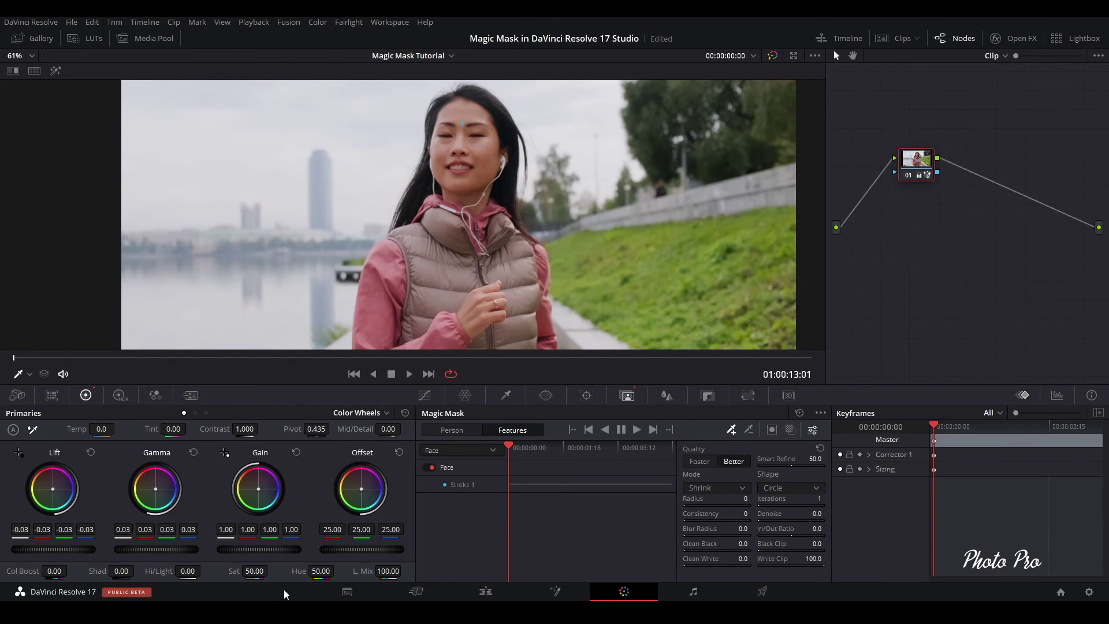
pyautogui.moveTo(255, 568); pyautogui.dragTo(271, 570)
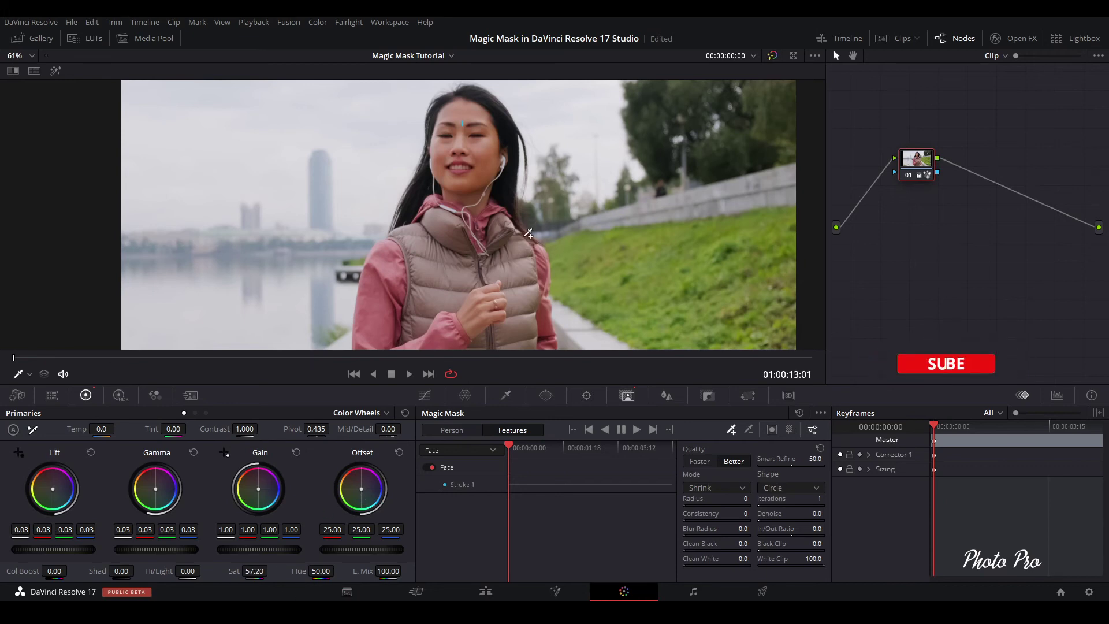
pyautogui.click(642, 431)
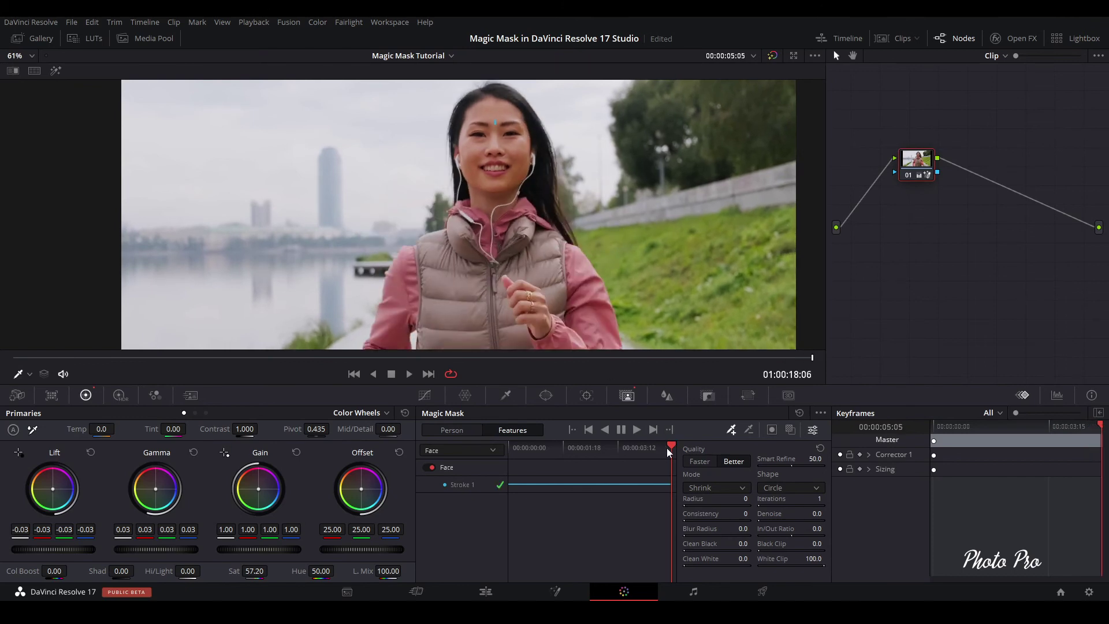
# Step: Scrub the tracked clip with the mask overlay on to confirm the face grade follows her
pyautogui.moveTo(668, 450); pyautogui.dragTo(612, 459)
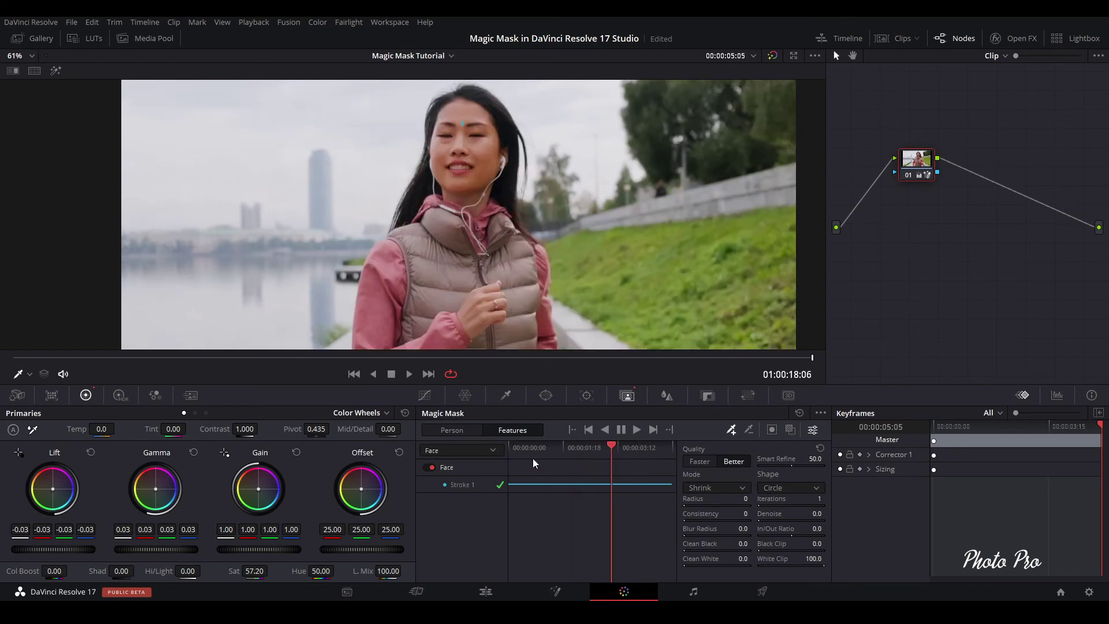
pyautogui.moveTo(533, 458); pyautogui.dragTo(563, 469)
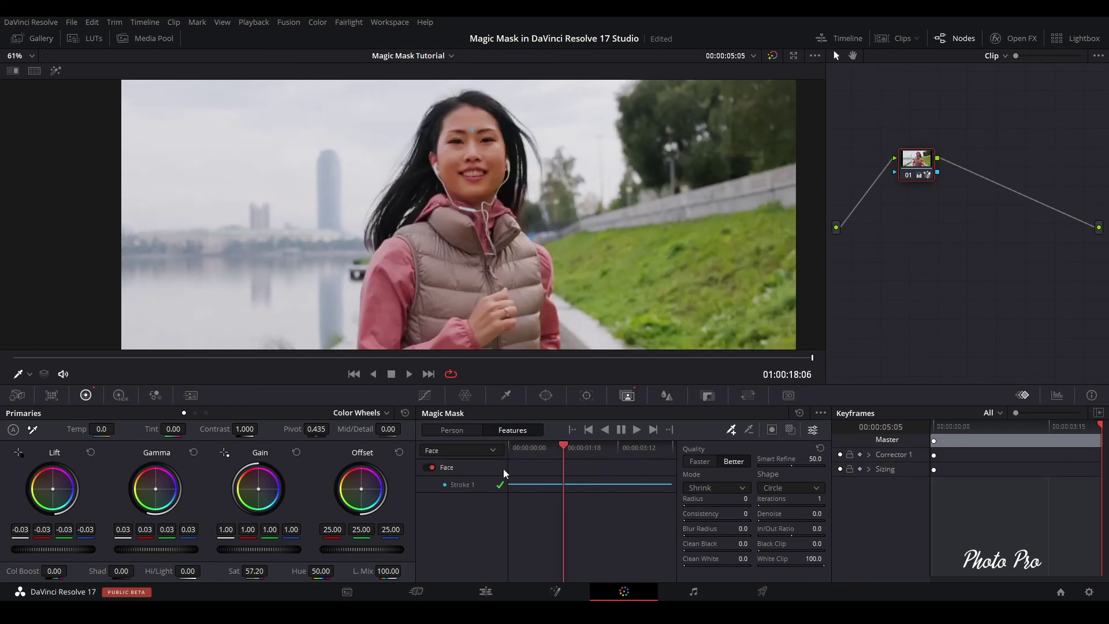
pyautogui.click(543, 469)
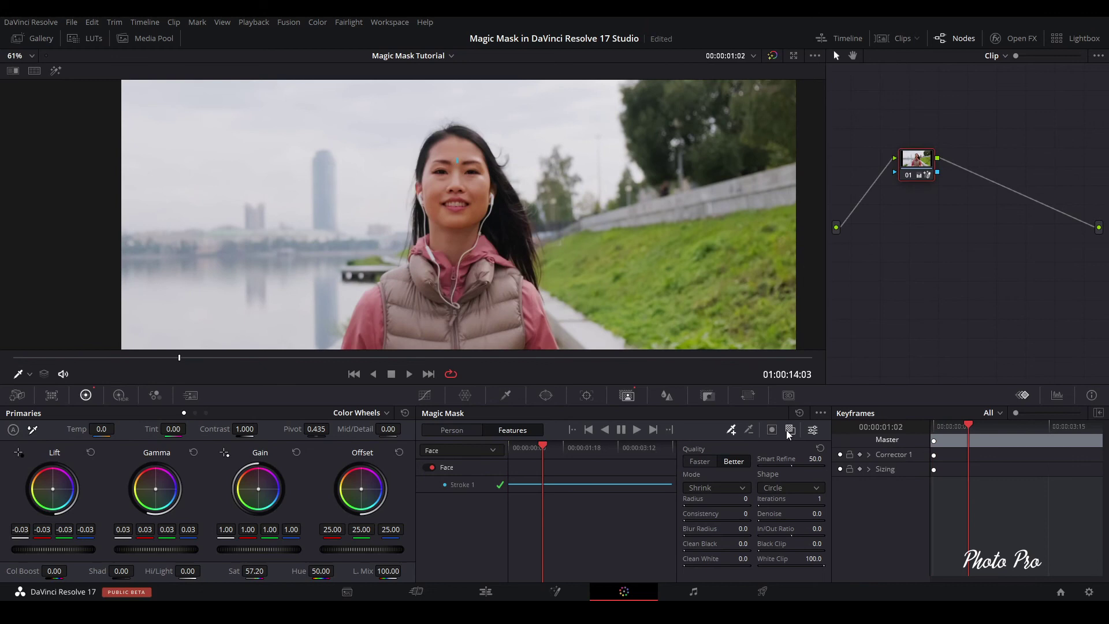
pyautogui.click(787, 430)
pyautogui.moveTo(546, 448); pyautogui.dragTo(650, 469)
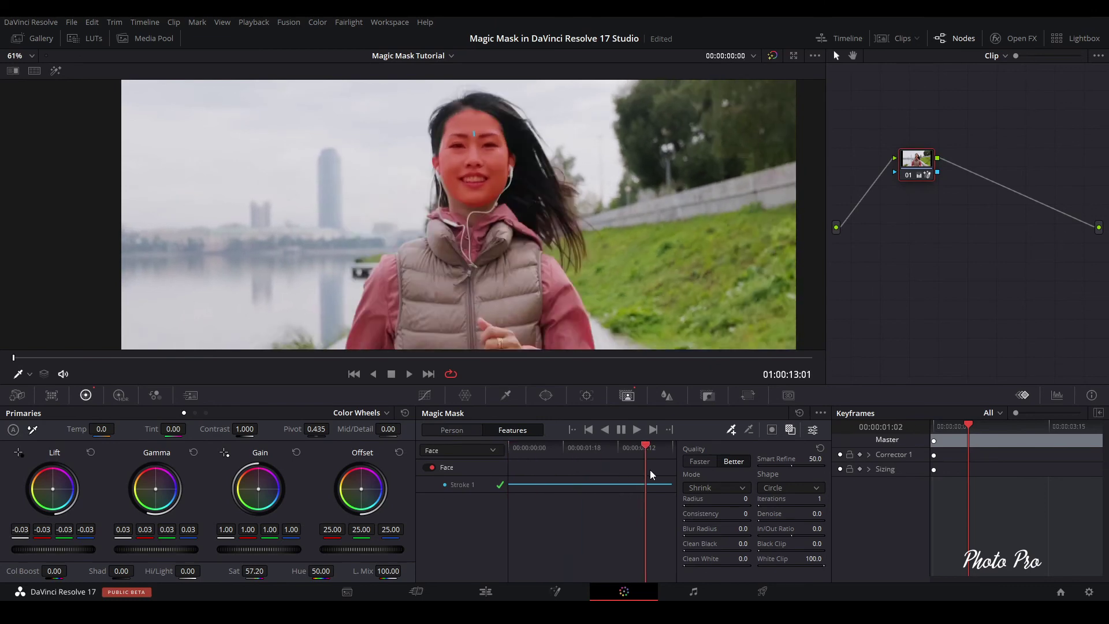
# Step: Reset node 01's grade and mask, then set the Magic Mask feature to Clothing (Top)
pyautogui.rightClick(925, 171)
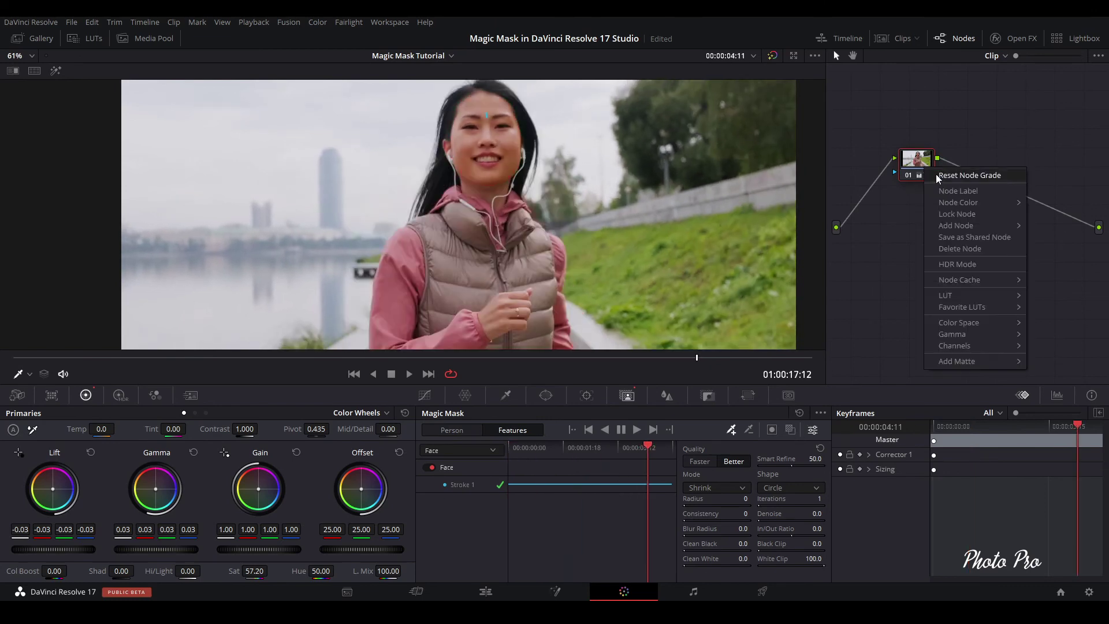
pyautogui.click(946, 177)
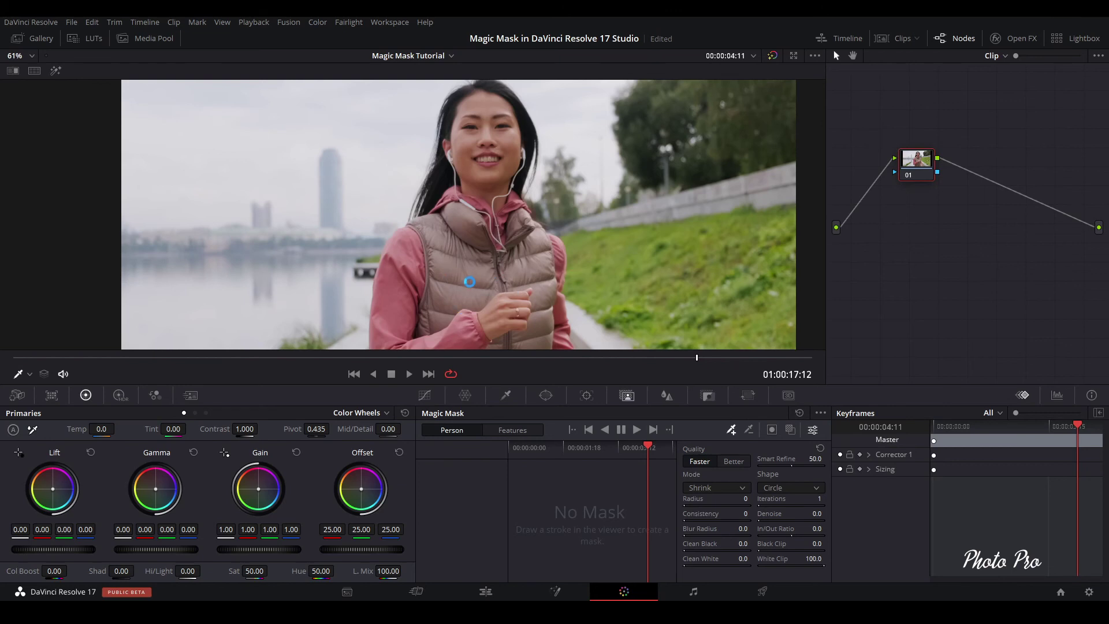
pyautogui.click(510, 430)
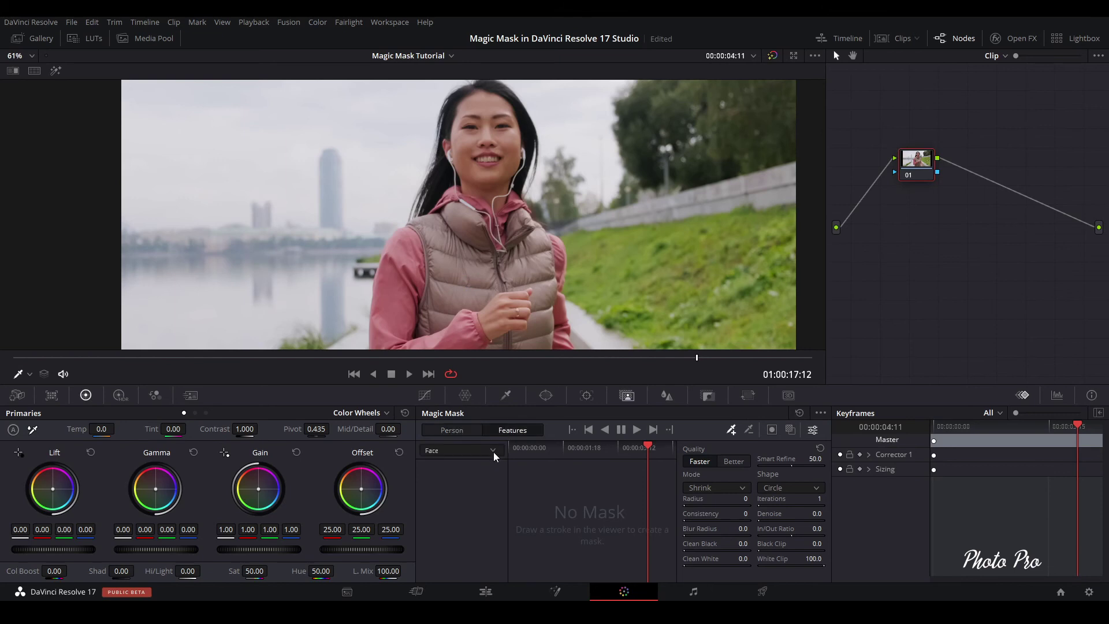
pyautogui.click(493, 451)
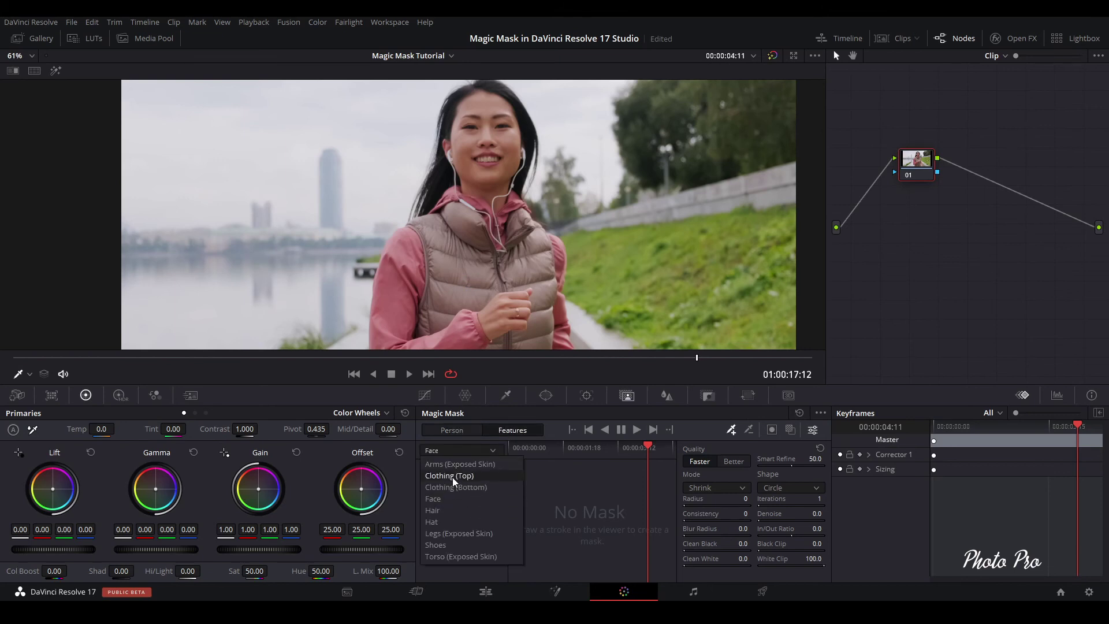
pyautogui.click(452, 477)
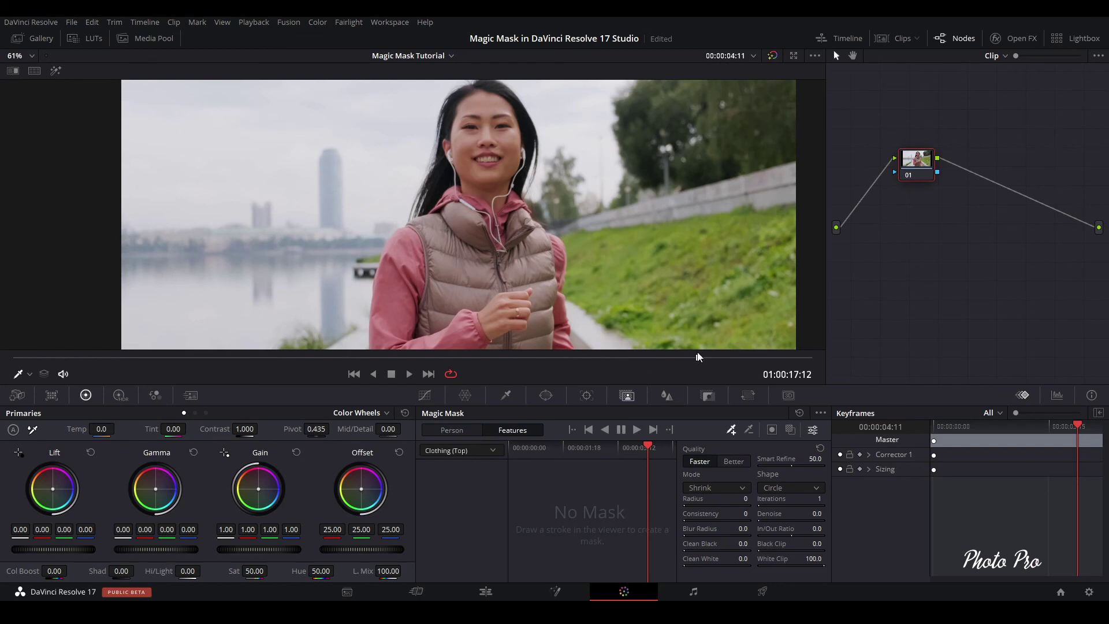
# Step: Find a frame with a clear view of the vest and draw a mask stroke on it
pyautogui.moveTo(691, 360); pyautogui.dragTo(563, 358)
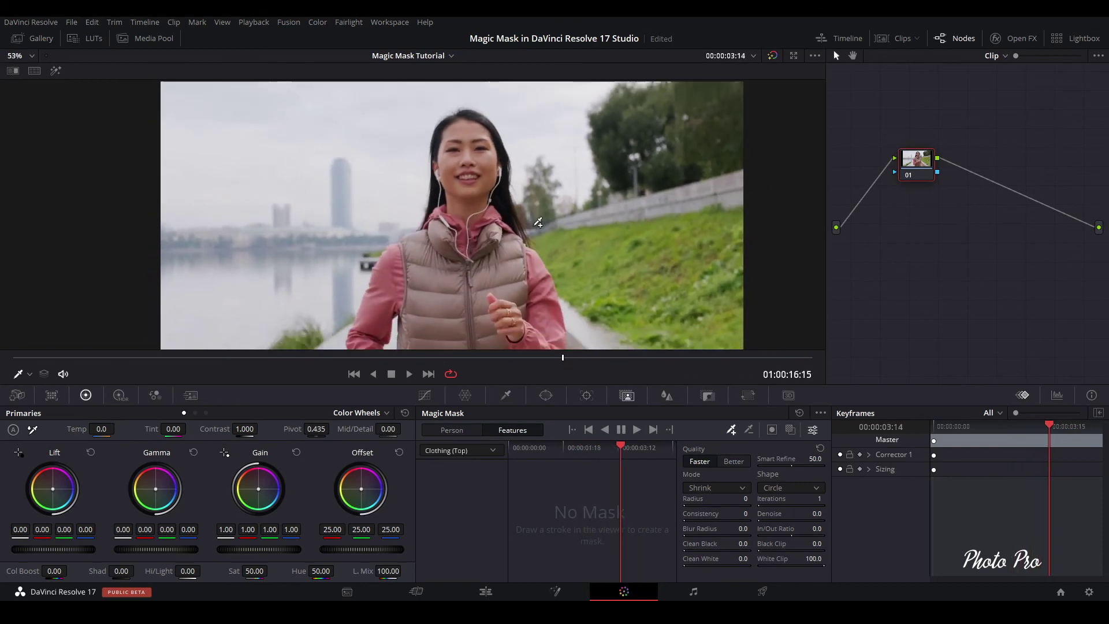
pyautogui.scroll(-3, 514, 266)
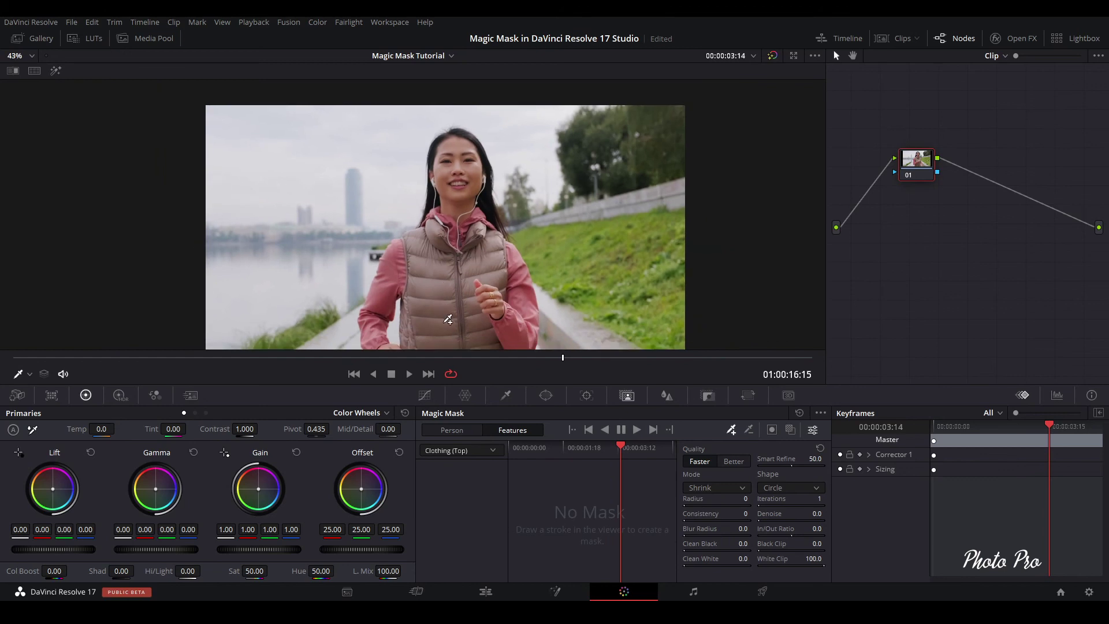
pyautogui.moveTo(561, 359); pyautogui.dragTo(598, 360)
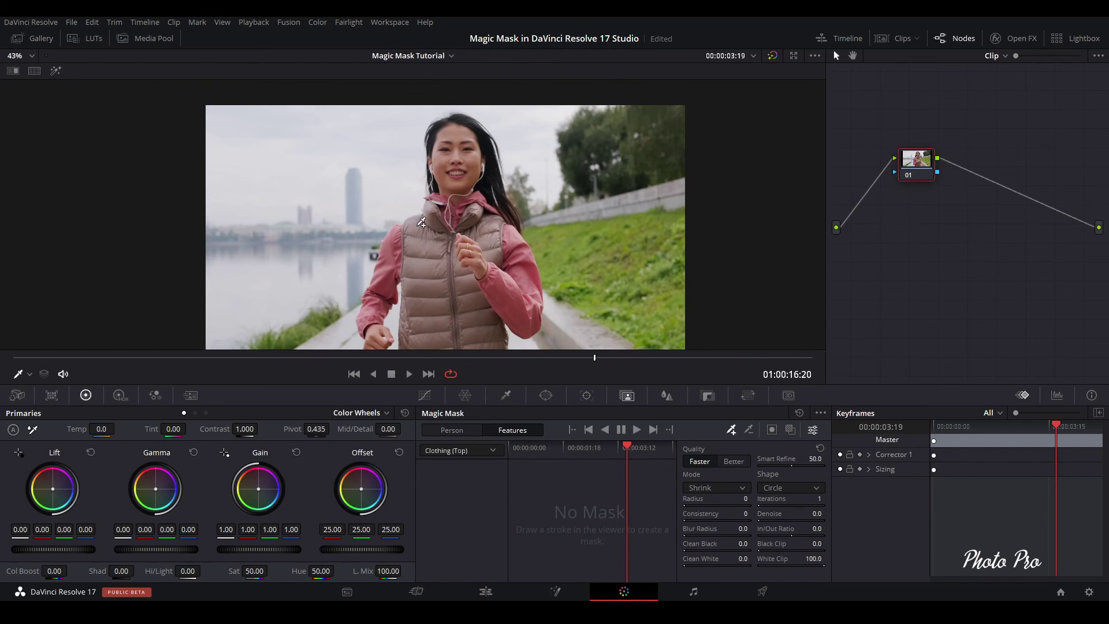
pyautogui.moveTo(420, 225); pyautogui.dragTo(433, 230)
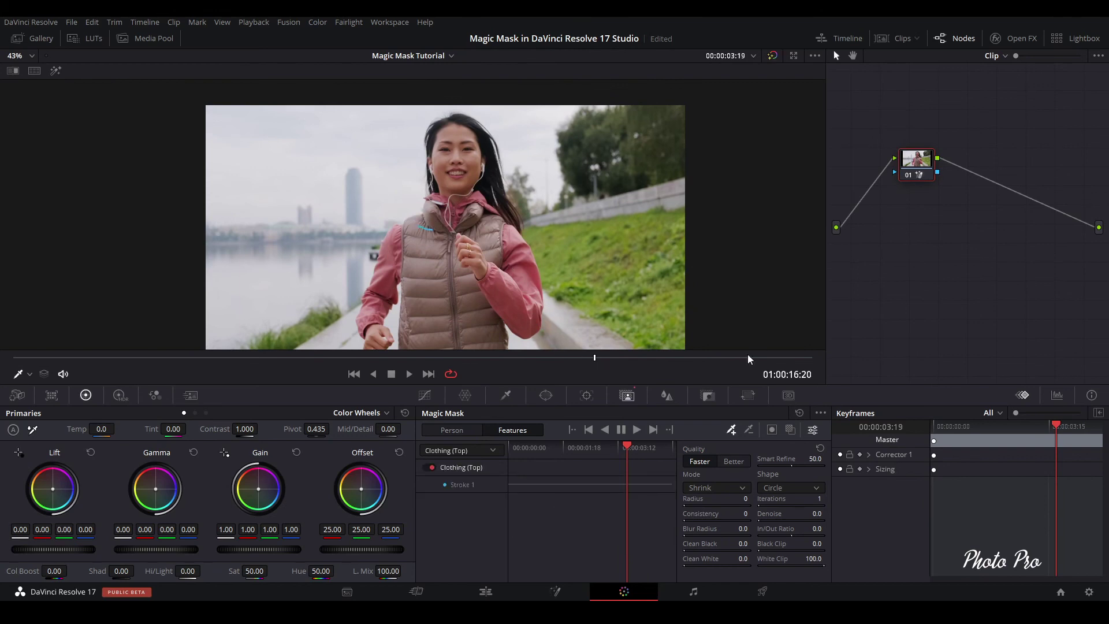
# Step: Track the vest stroke forward to the clip's end and backward to its first frame
pyautogui.click(791, 431)
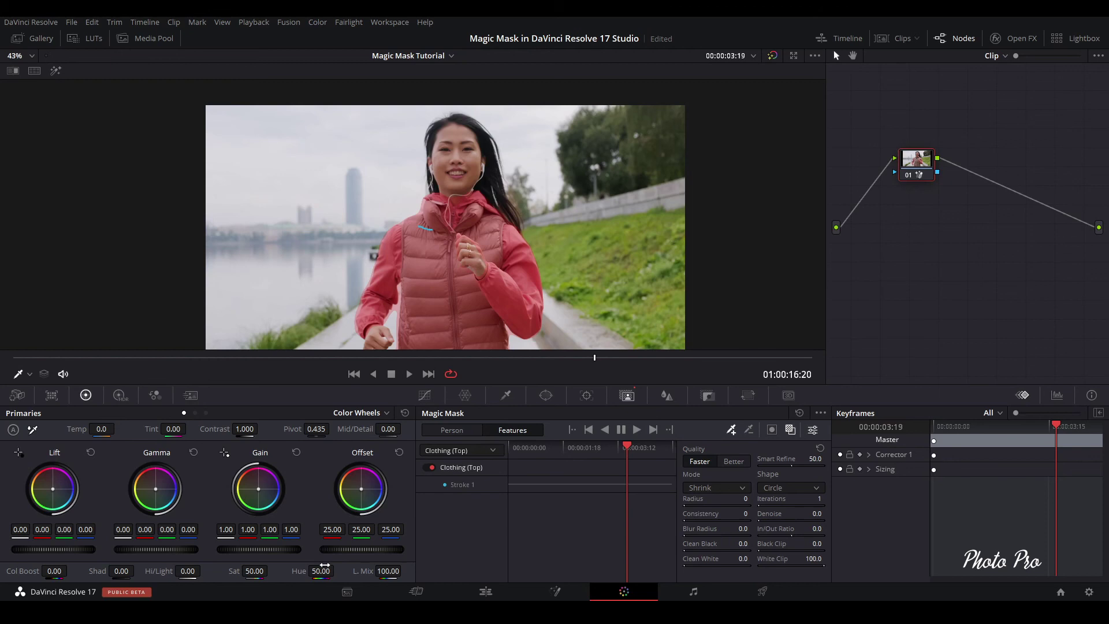
pyautogui.click(636, 431)
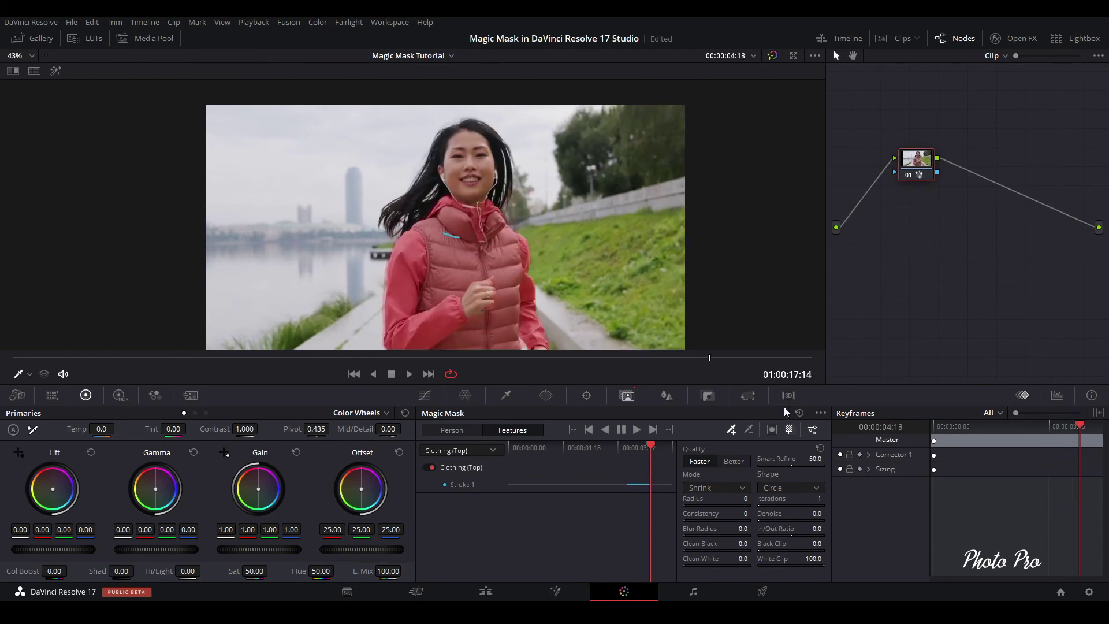
pyautogui.click(634, 447)
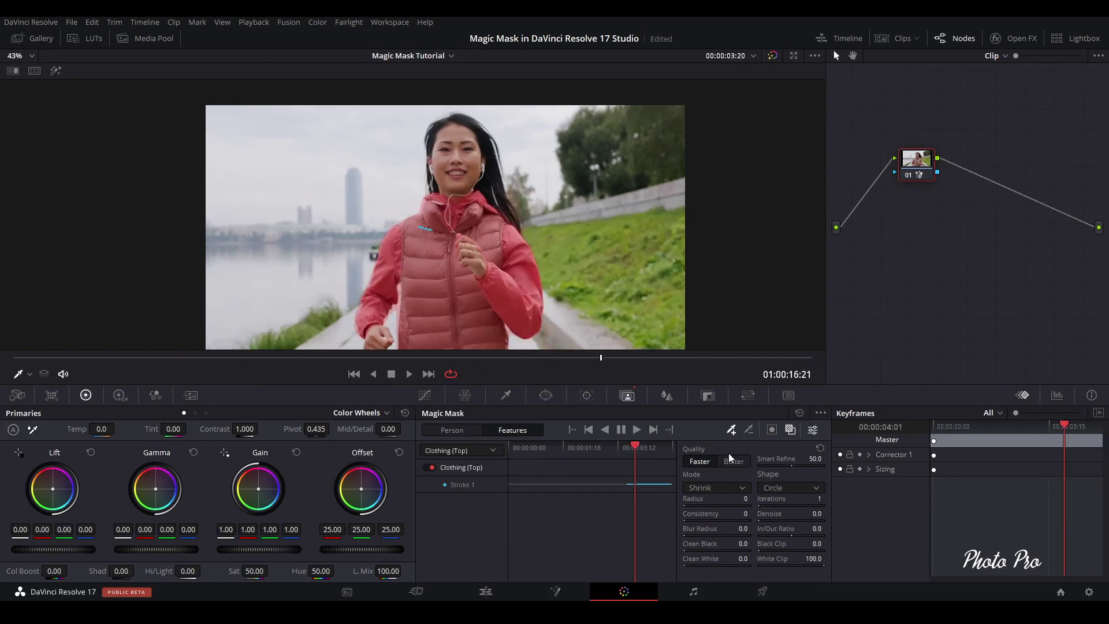
pyautogui.hotkey('alt', 't')
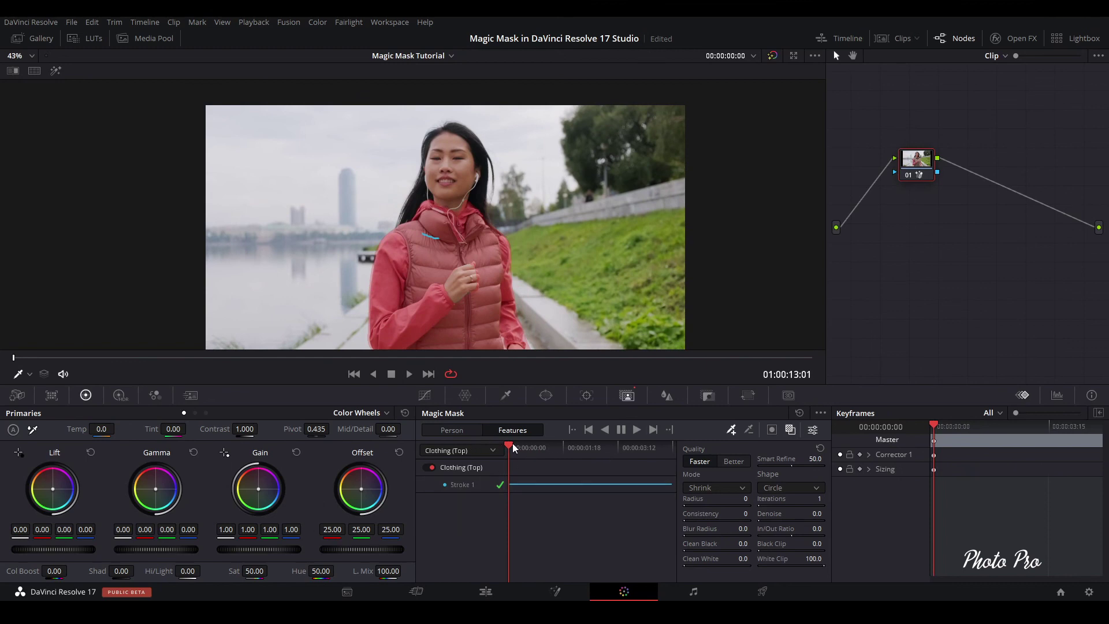
# Step: Set the vest's Offset to -10.36, 30.83, 57.61 for a purple-blue tint, then scrub to check
pyautogui.moveTo(512, 442); pyautogui.dragTo(546, 448)
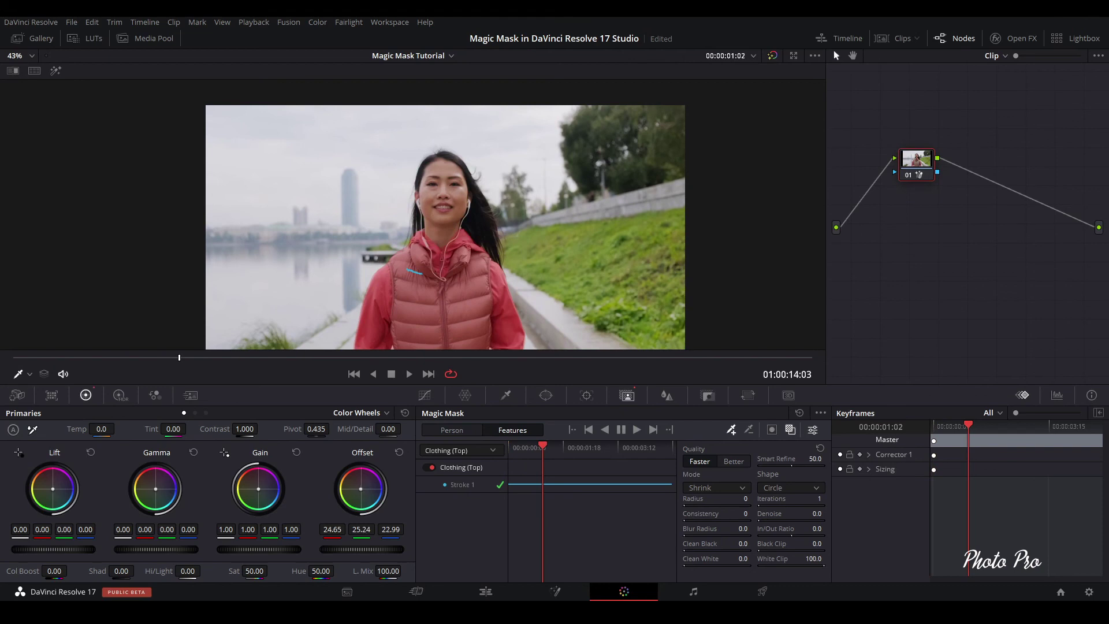
pyautogui.moveTo(362, 487); pyautogui.dragTo(351, 487)
pyautogui.moveTo(347, 499); pyautogui.dragTo(364, 502)
pyautogui.moveTo(547, 446); pyautogui.dragTo(583, 477)
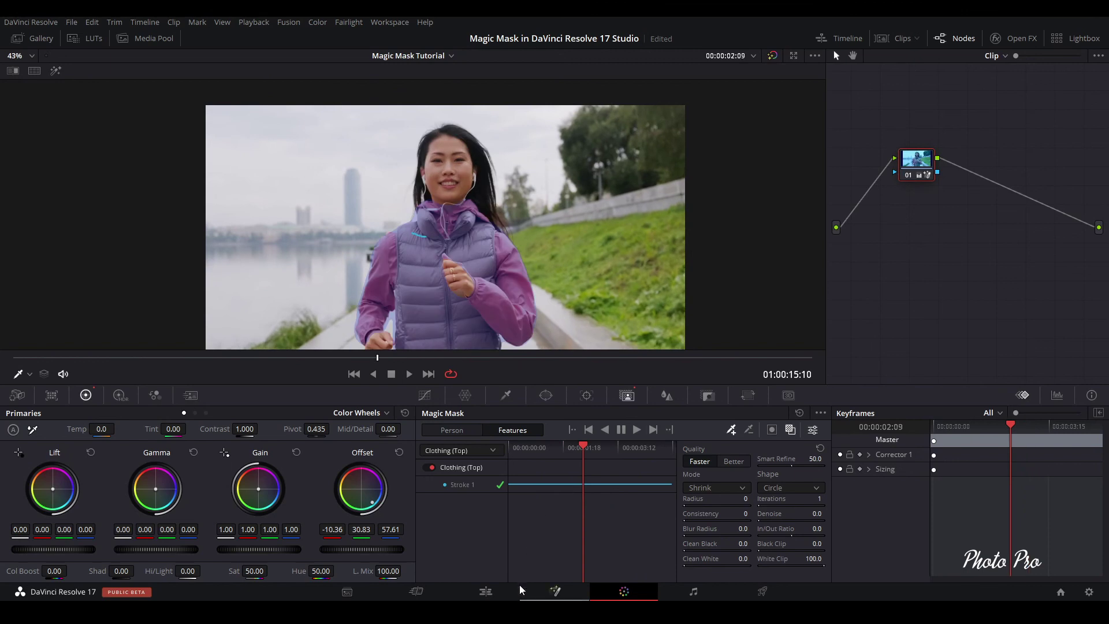
# Step: Back on the Edit page, scrub through video 7.mp4 to check the runner's blue vest
pyautogui.click(484, 592)
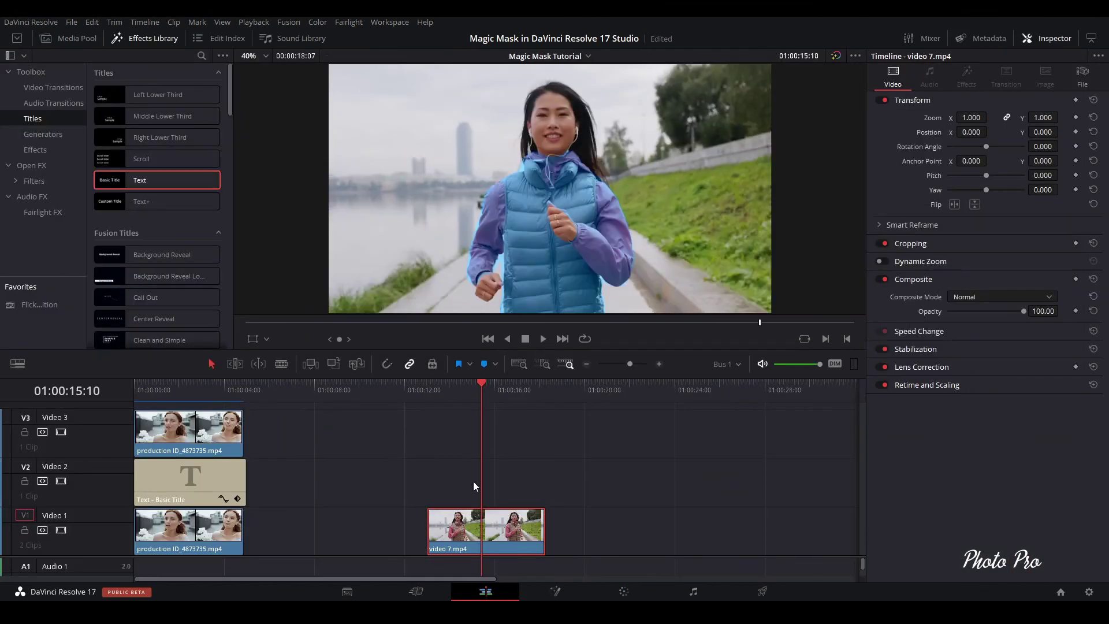
pyautogui.moveTo(481, 384); pyautogui.dragTo(500, 396)
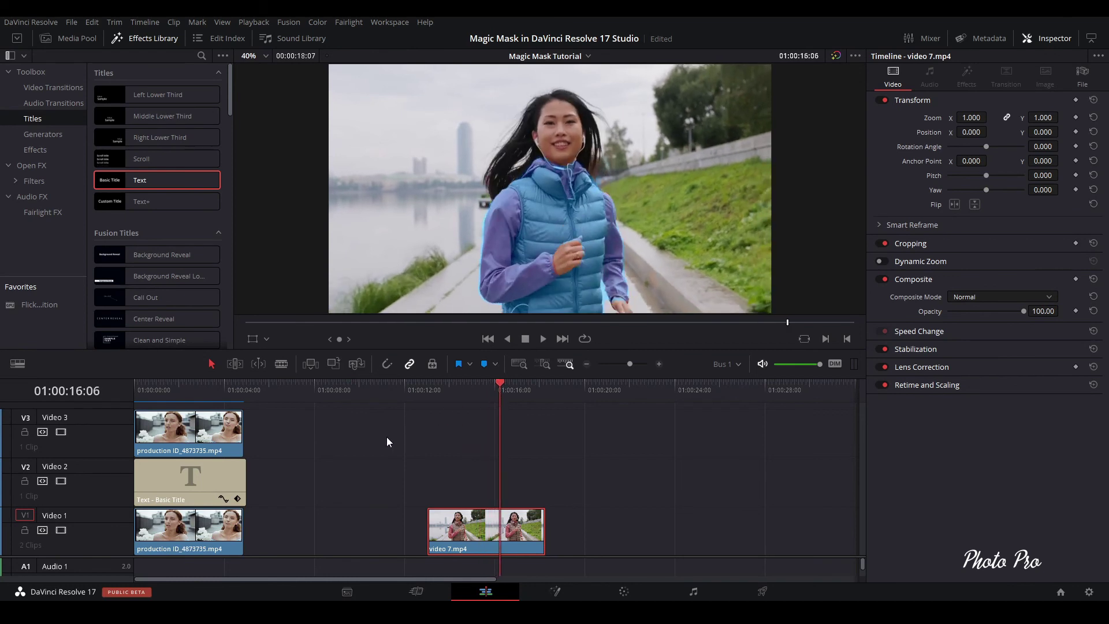